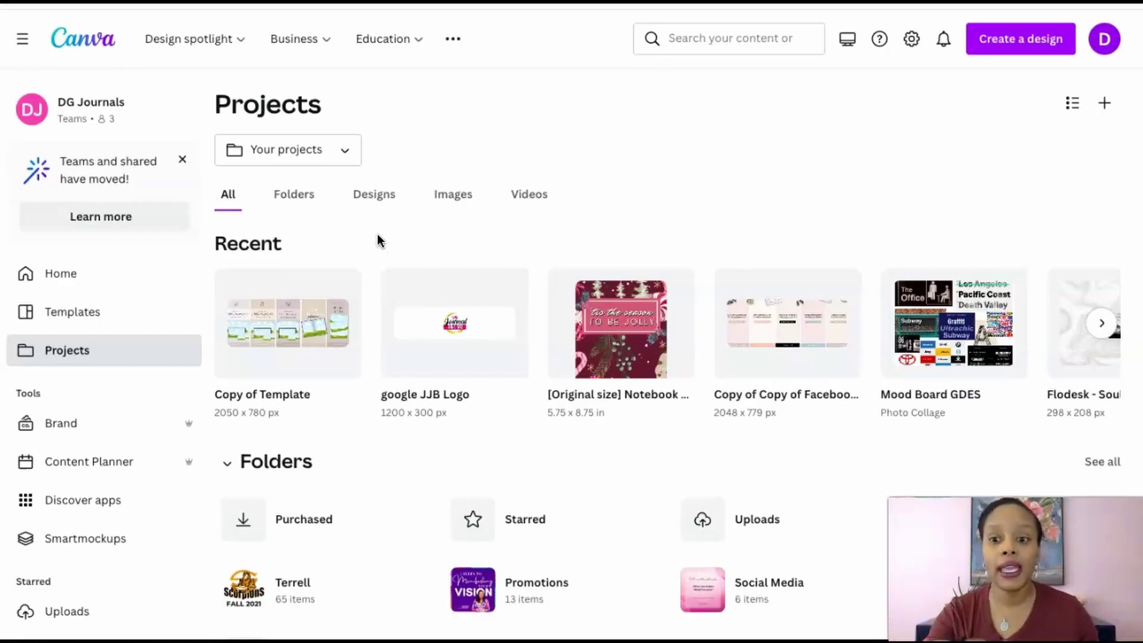
# Search Canva's templates for 'youtube intro' and open the YouTube Intro template gallery
pyautogui.click(715, 51)
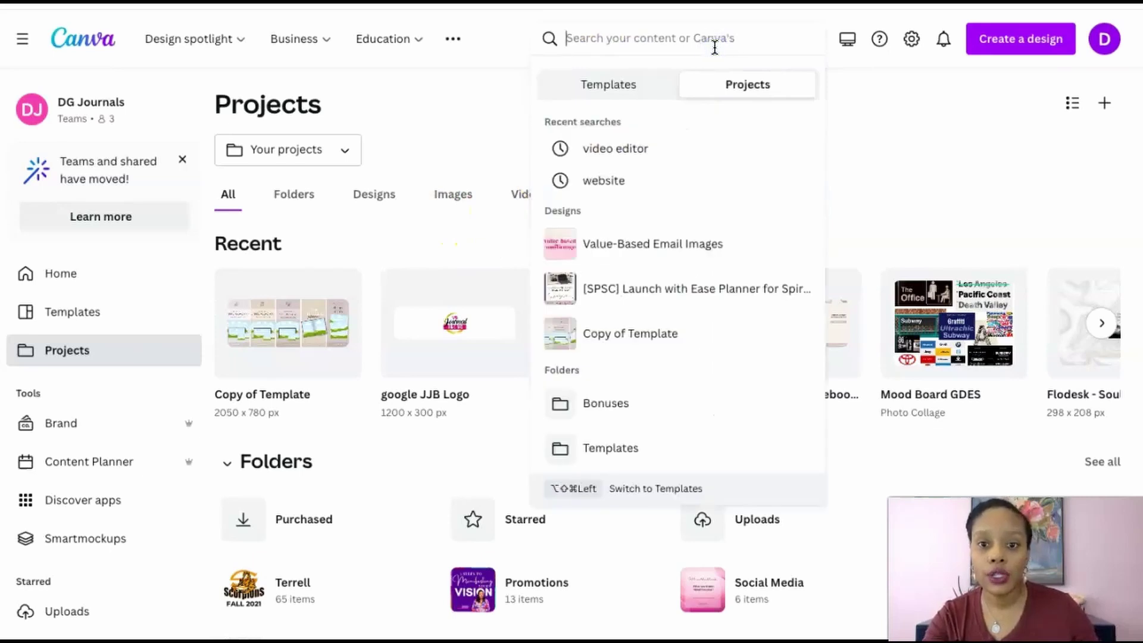
pyautogui.click(627, 85)
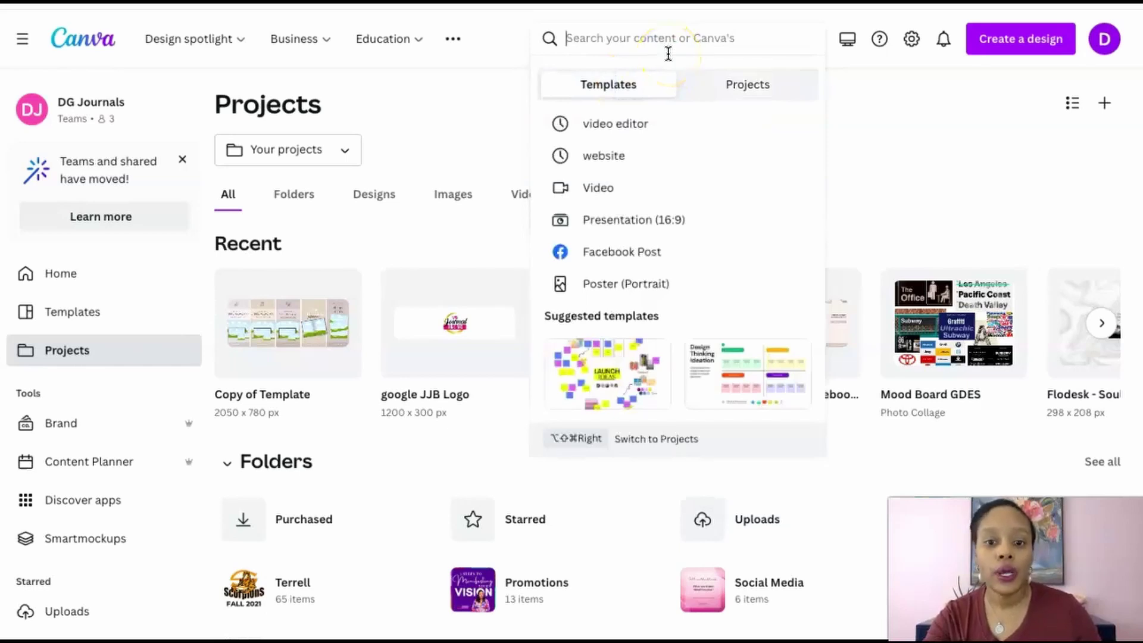
pyautogui.write('youtub')
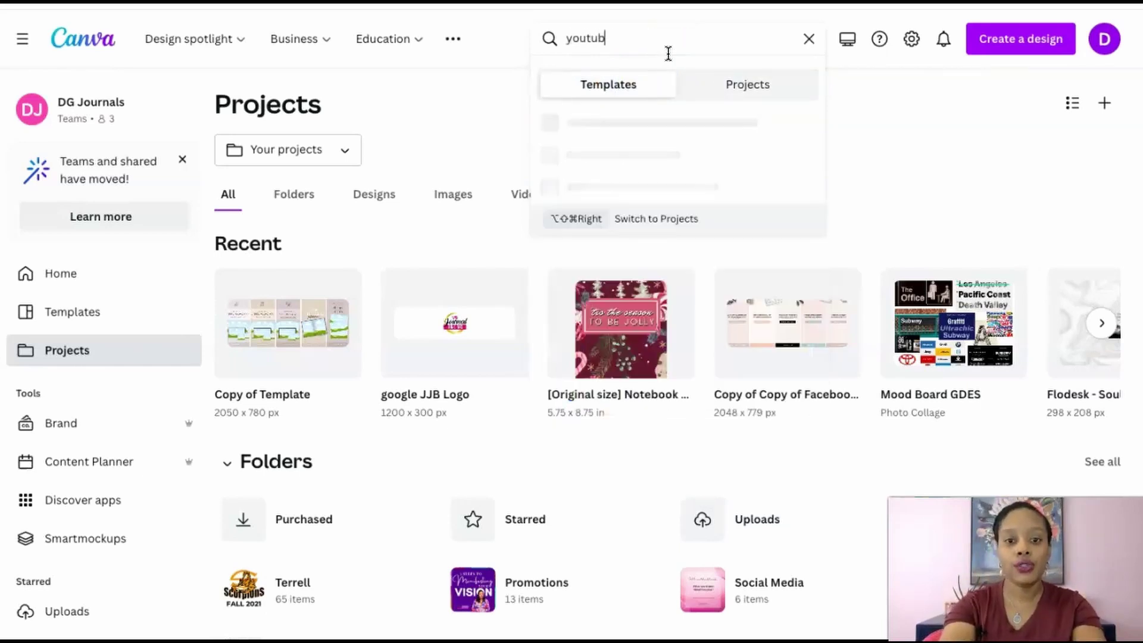
pyautogui.write('e intro')
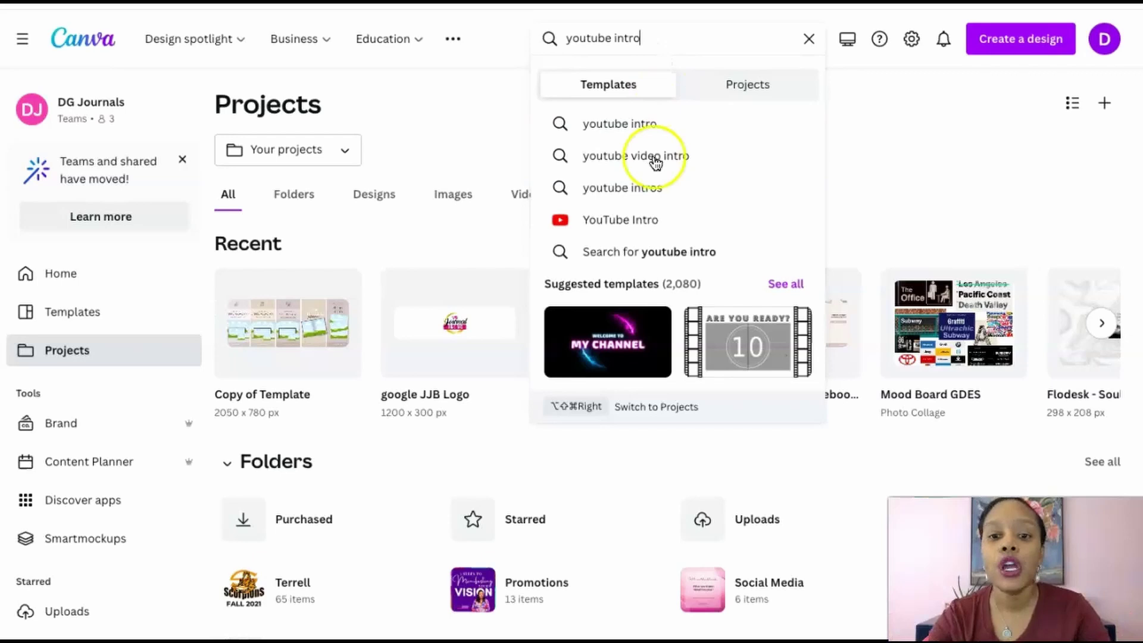
pyautogui.click(638, 219)
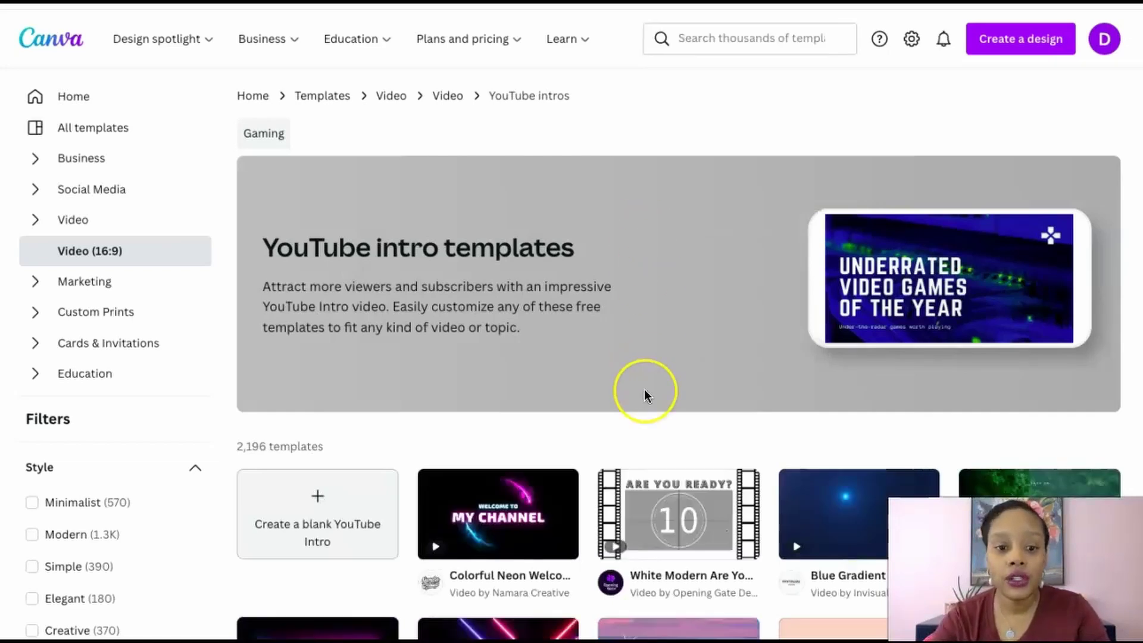
# Scroll the YouTube intro results down to the Welcome To My Channel opening video template
pyautogui.scroll(-5, 644, 388)
pyautogui.scroll(-2, 645, 388)
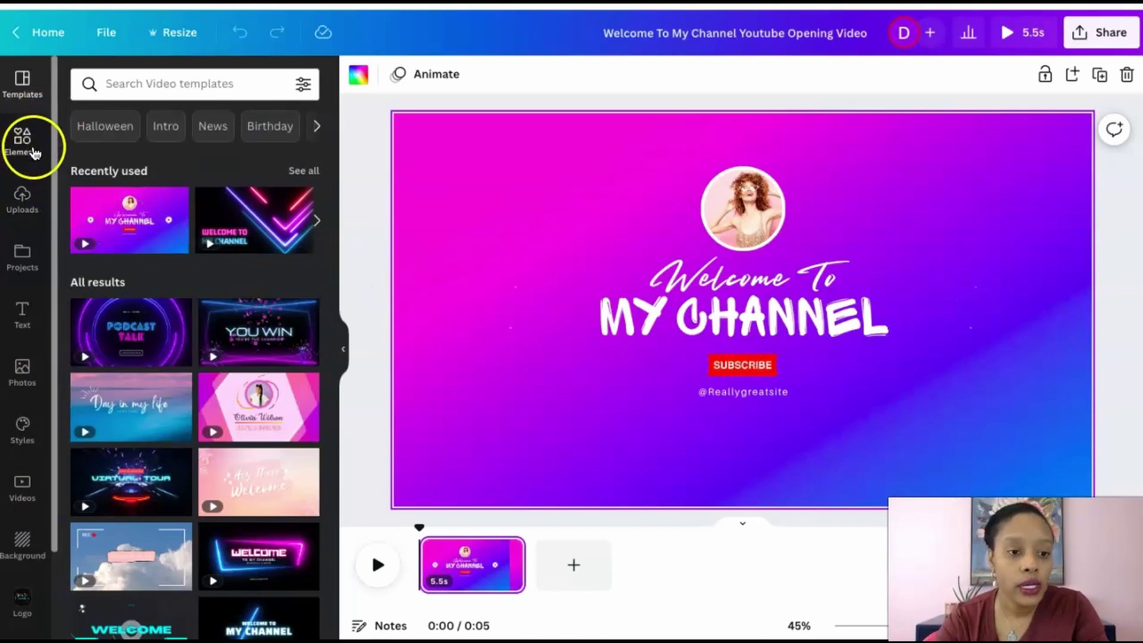
# Search Elements for 'sound' and browse the audio tracks it offers
pyautogui.click(28, 147)
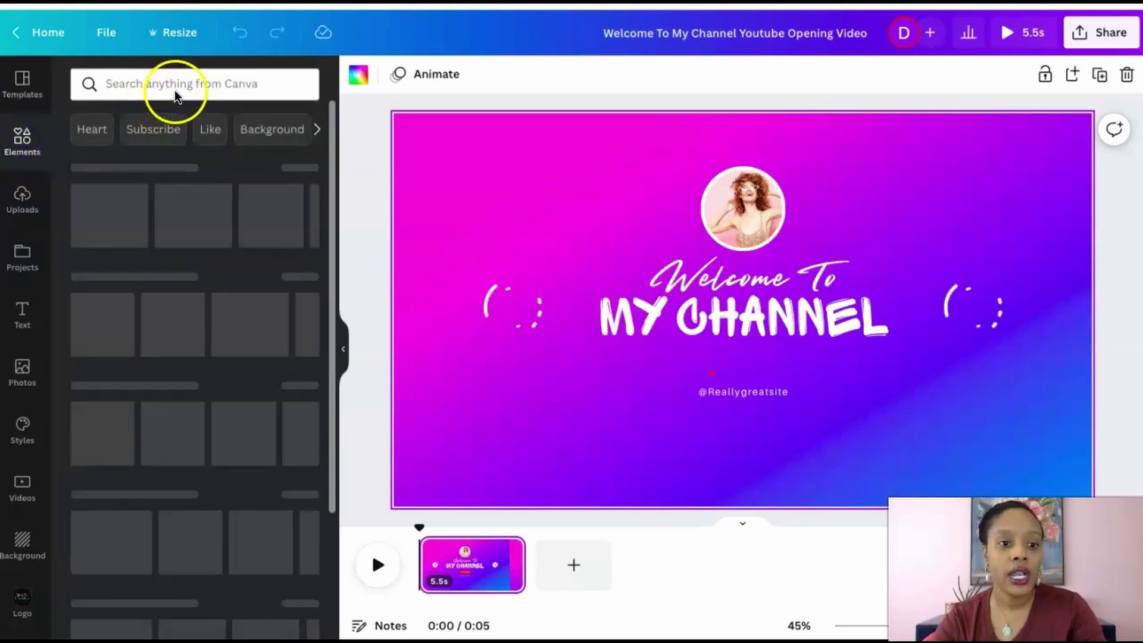
pyautogui.click(176, 89)
pyautogui.write('sound')
pyautogui.press('Return')
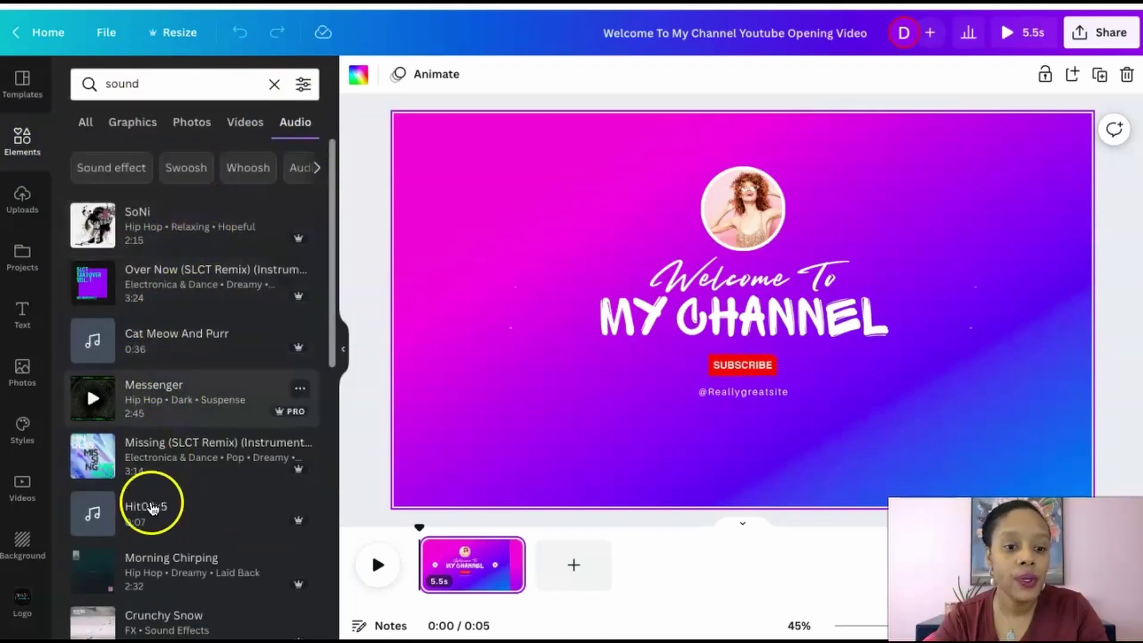
pyautogui.scroll(-5, 150, 524)
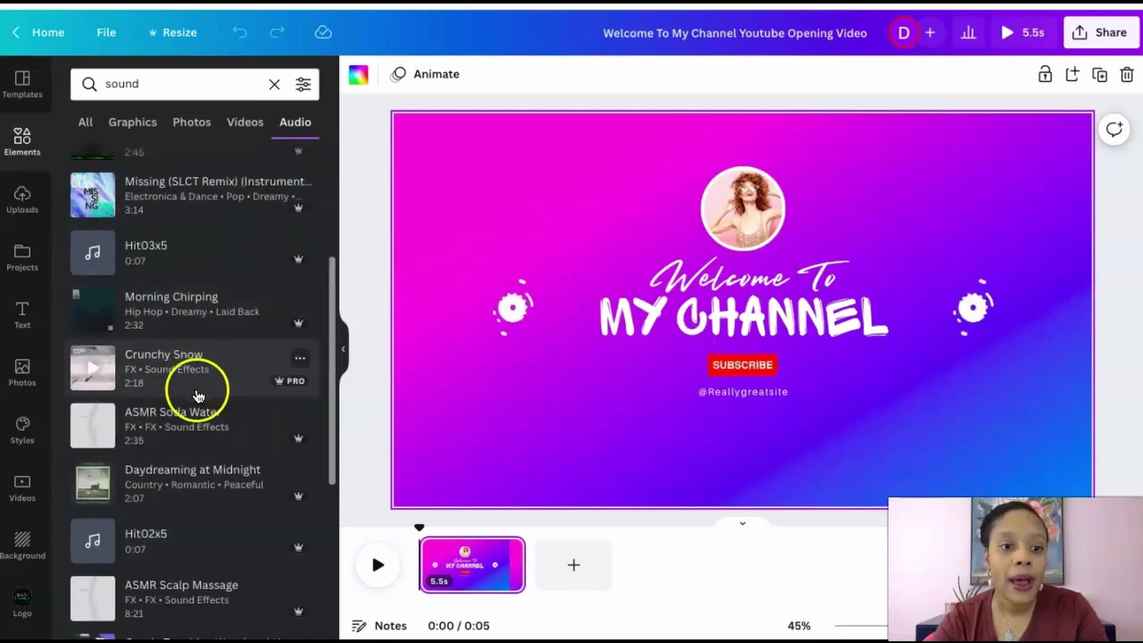
pyautogui.scroll(3, 199, 393)
pyautogui.scroll(2, 198, 396)
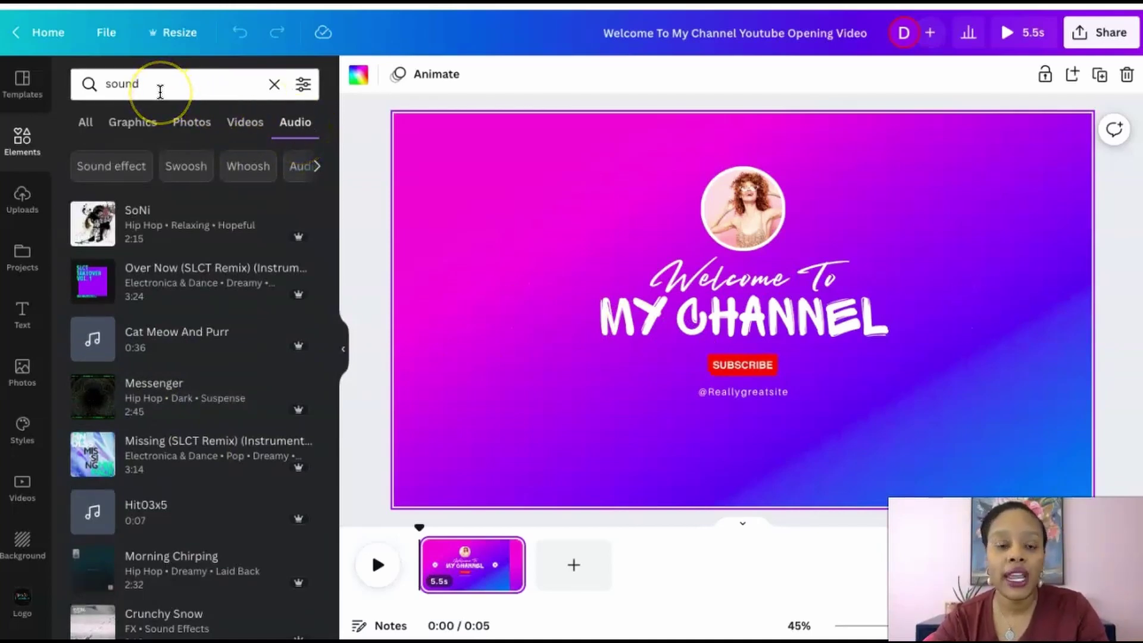
pyautogui.click(306, 170)
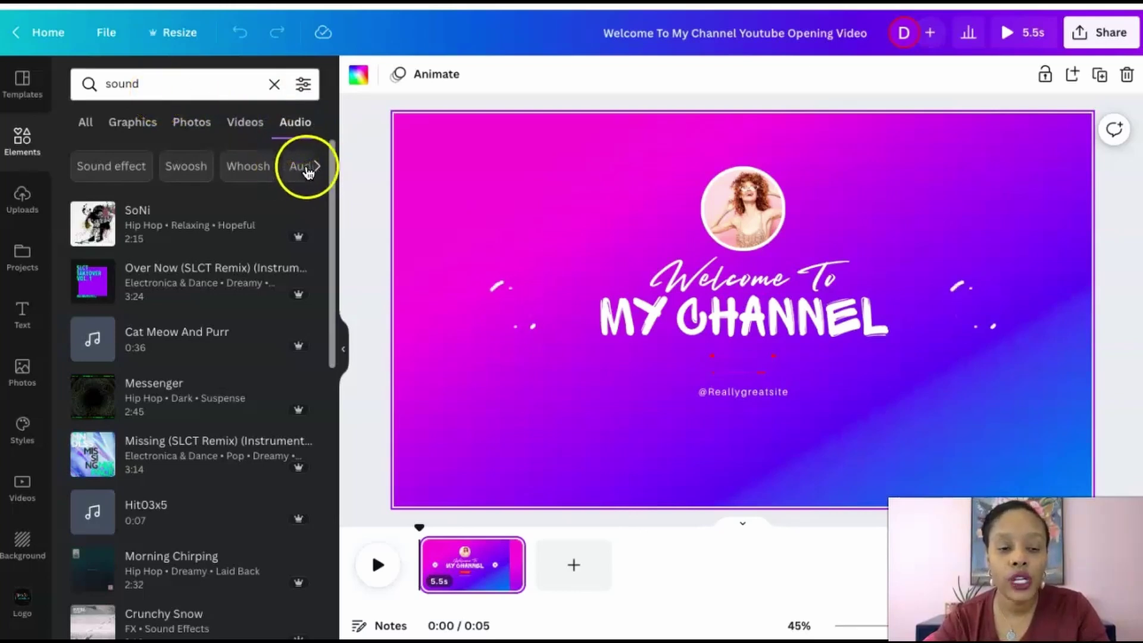
pyautogui.click(297, 125)
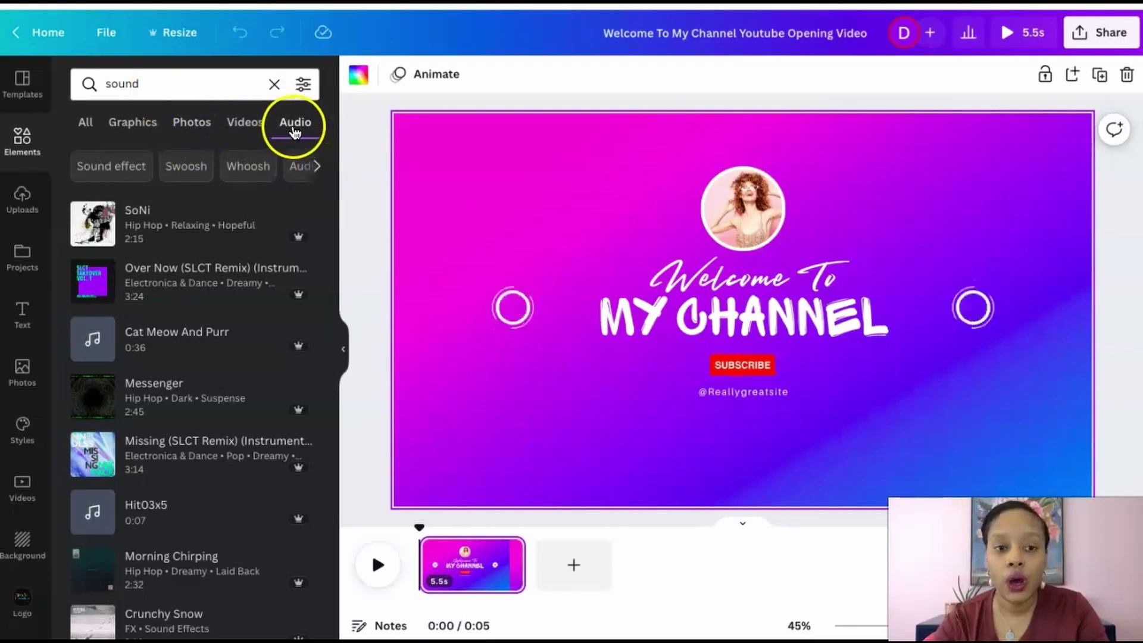
pyautogui.scroll(-3, 224, 334)
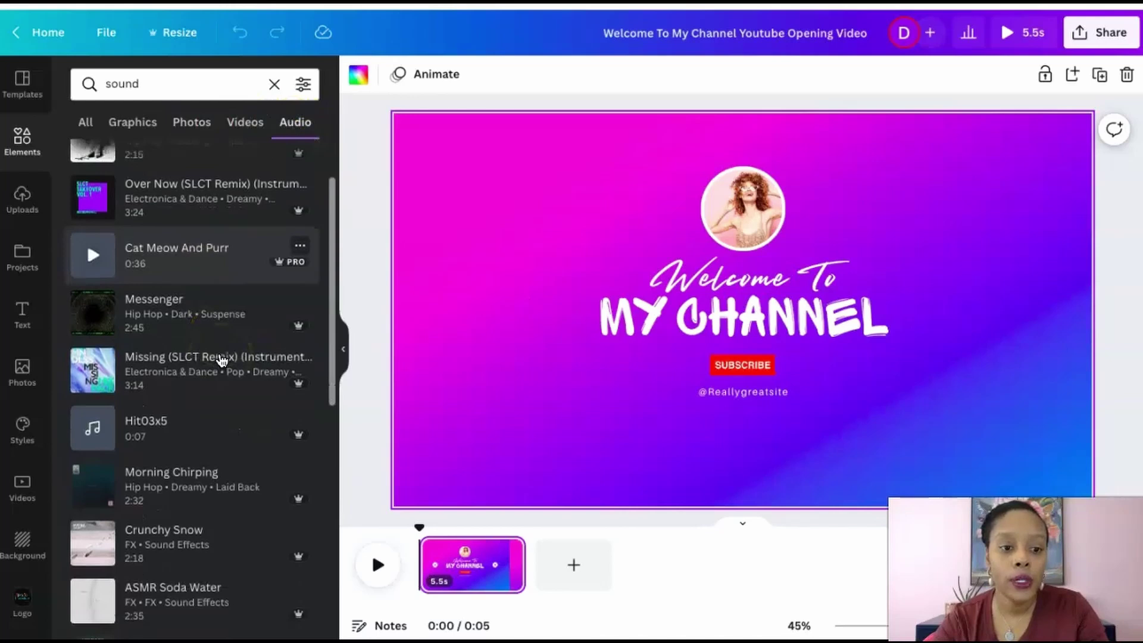
pyautogui.scroll(3, 223, 349)
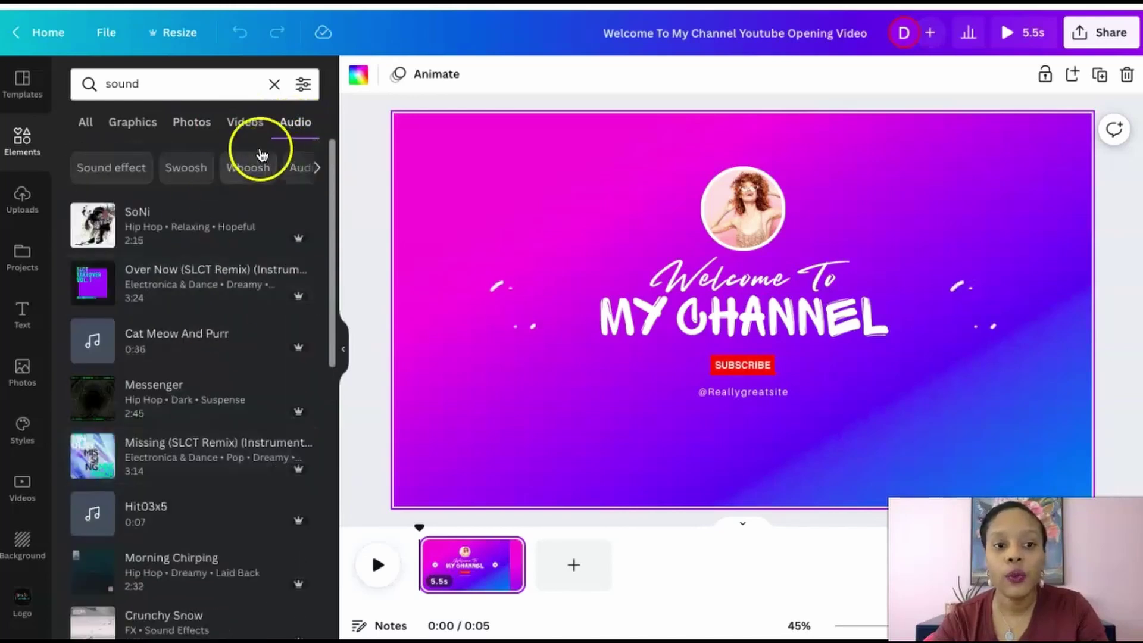
# Clear the 'sound' search to return to the general elements library
pyautogui.click(154, 84)
pyautogui.press('BackSpace')
pyautogui.press('BackSpace')
pyautogui.press('BackSpace')
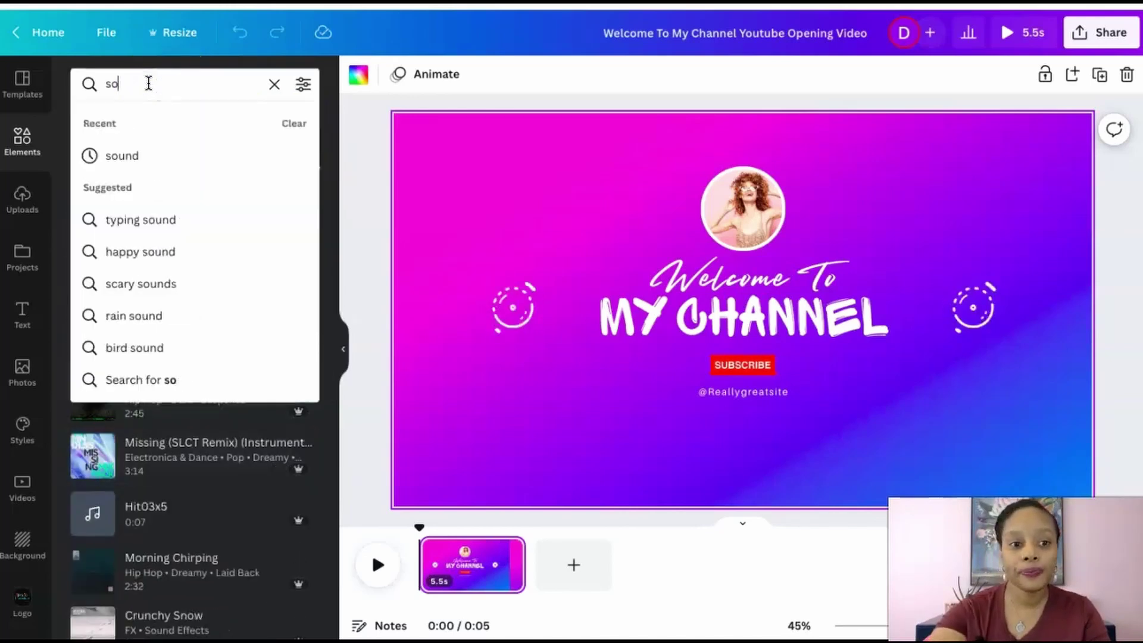
pyautogui.click(274, 83)
pyautogui.click(275, 84)
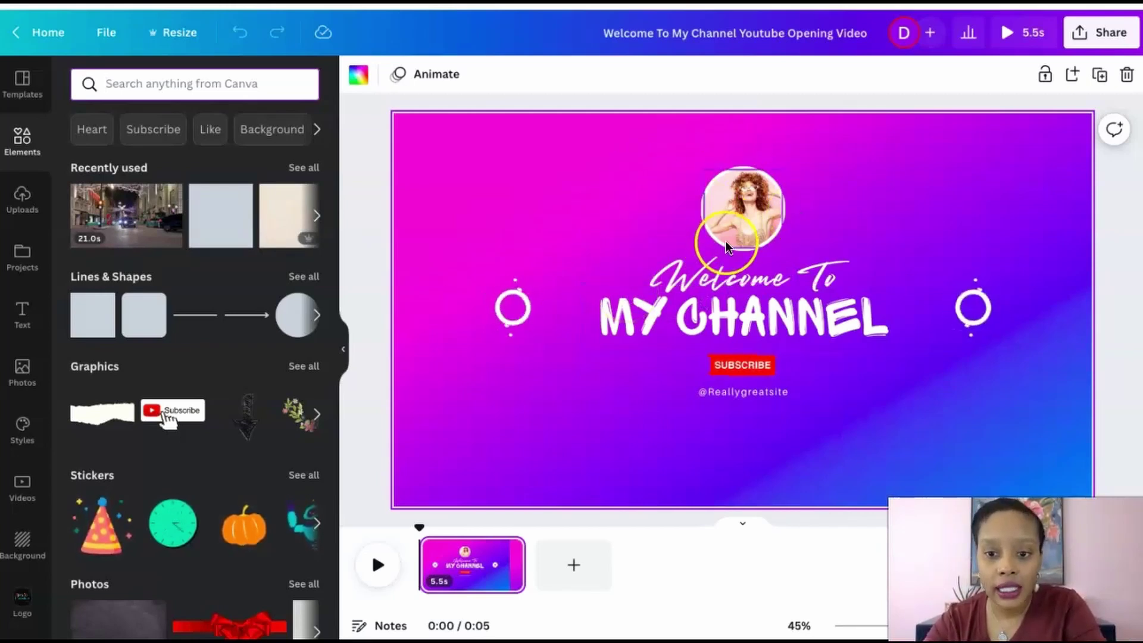
# Recolour the intro page's gradient background soft pink, after briefly trying dark navy
pyautogui.click(554, 177)
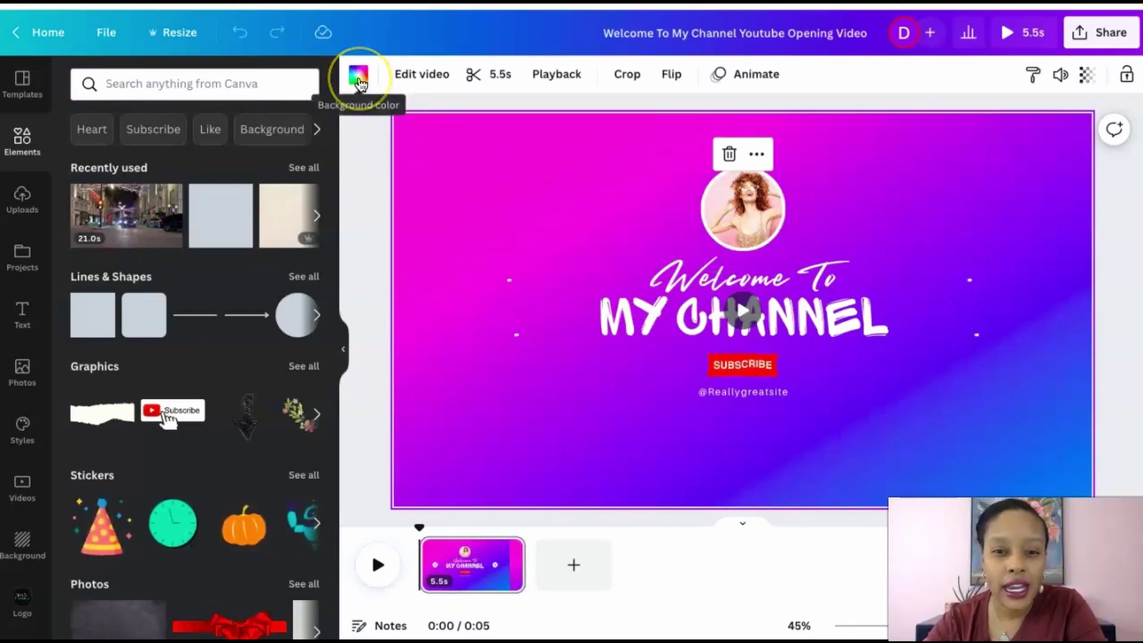
pyautogui.click(357, 83)
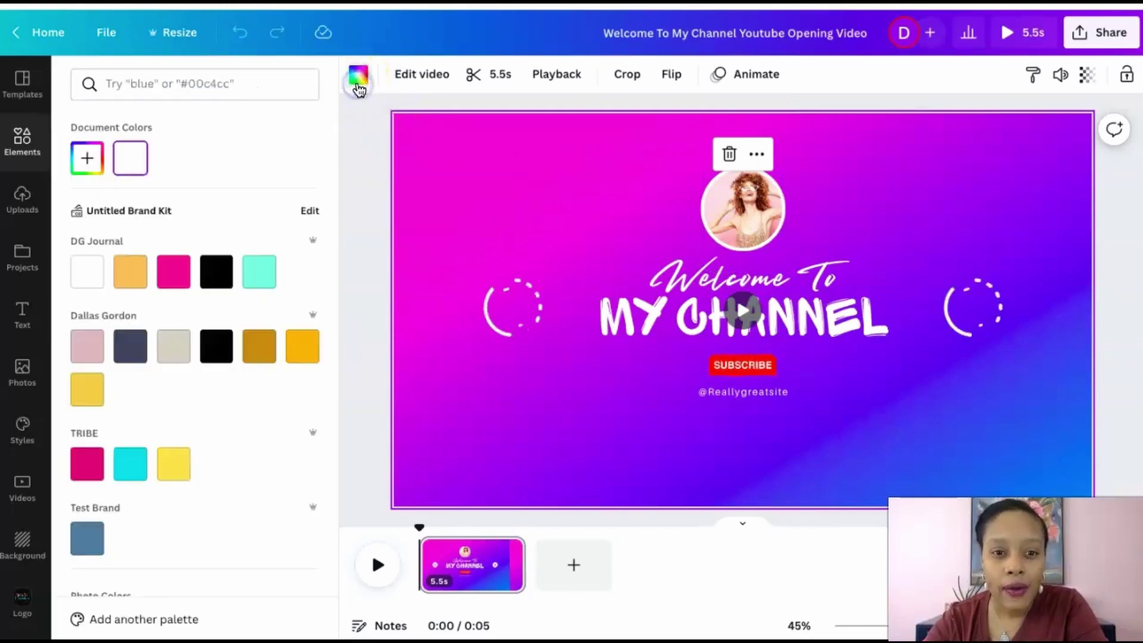
pyautogui.click(140, 346)
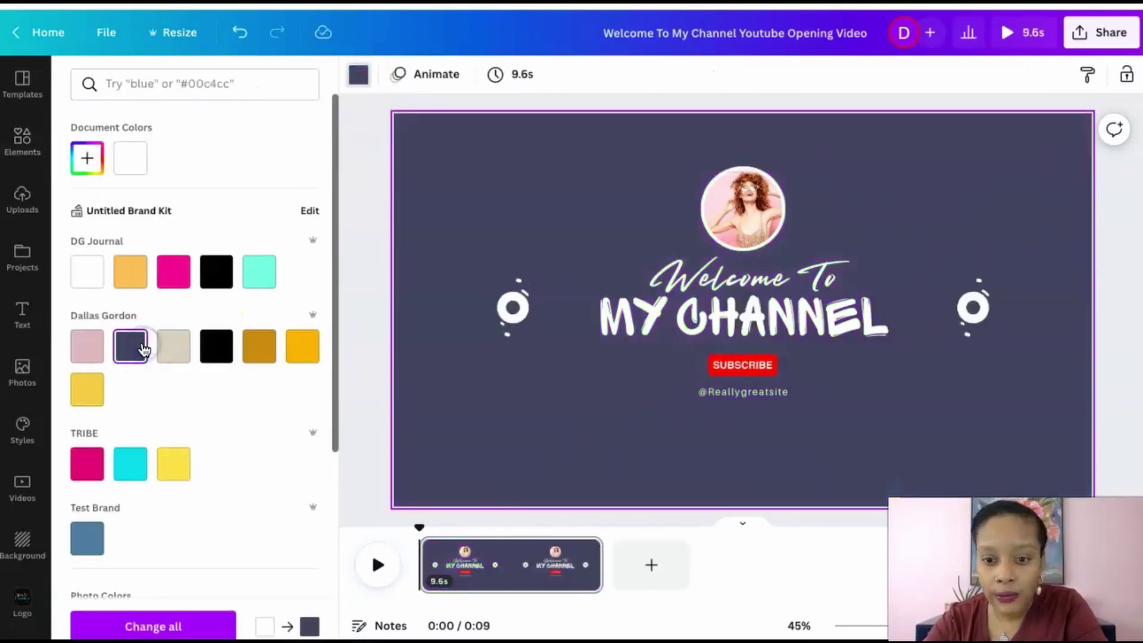
pyautogui.click(92, 350)
pyautogui.click(126, 357)
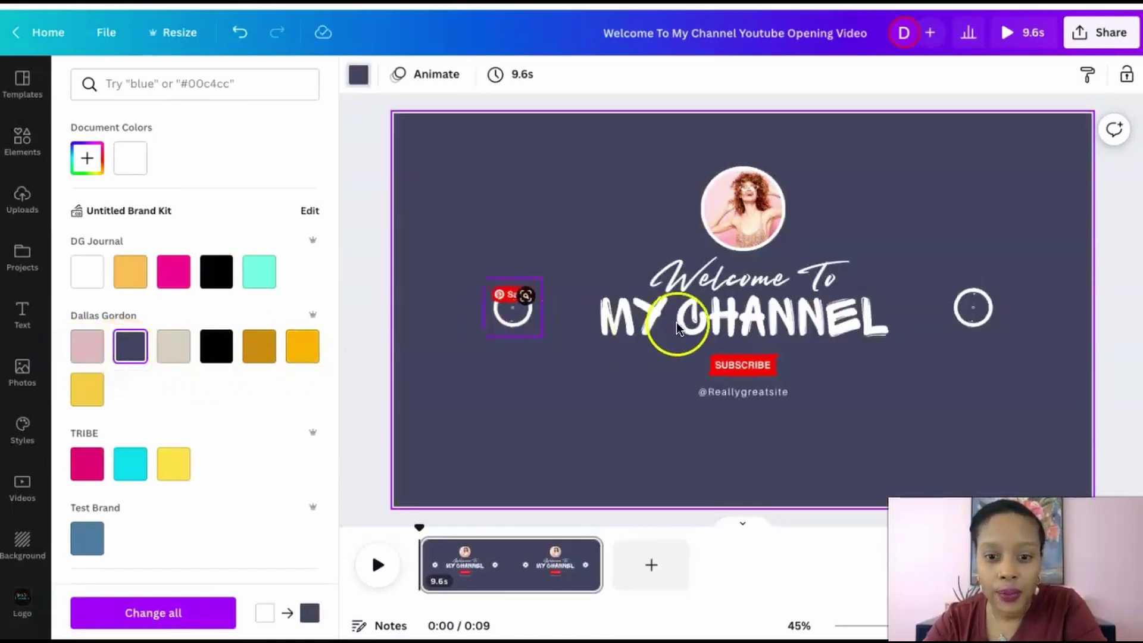
pyautogui.click(90, 356)
pyautogui.click(583, 308)
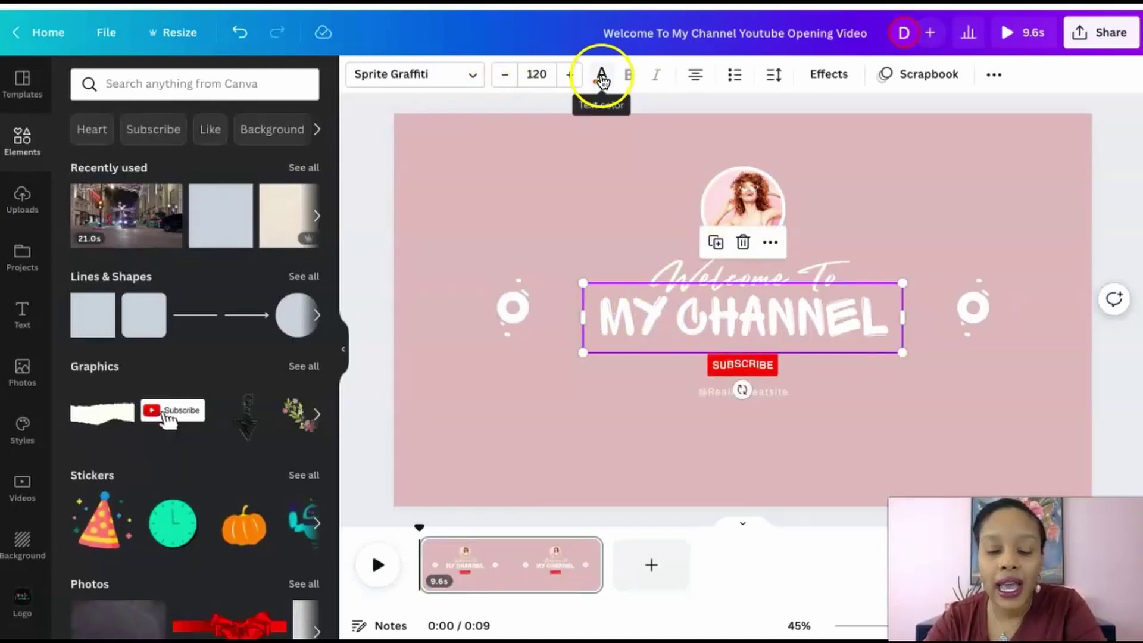
pyautogui.click(602, 76)
pyautogui.click(130, 346)
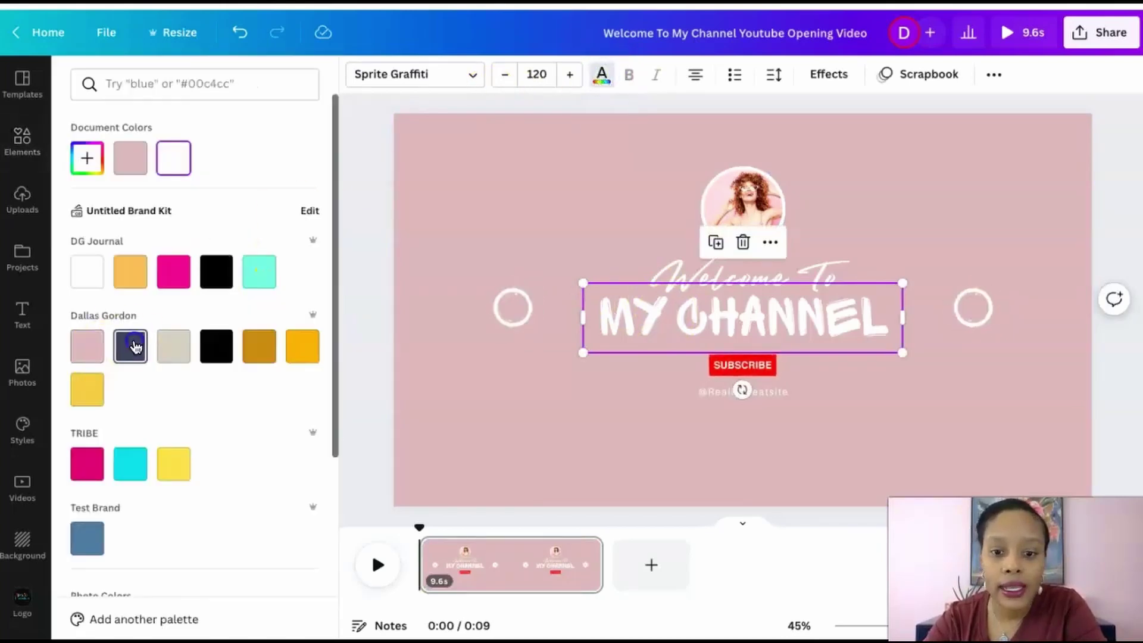
pyautogui.click(702, 277)
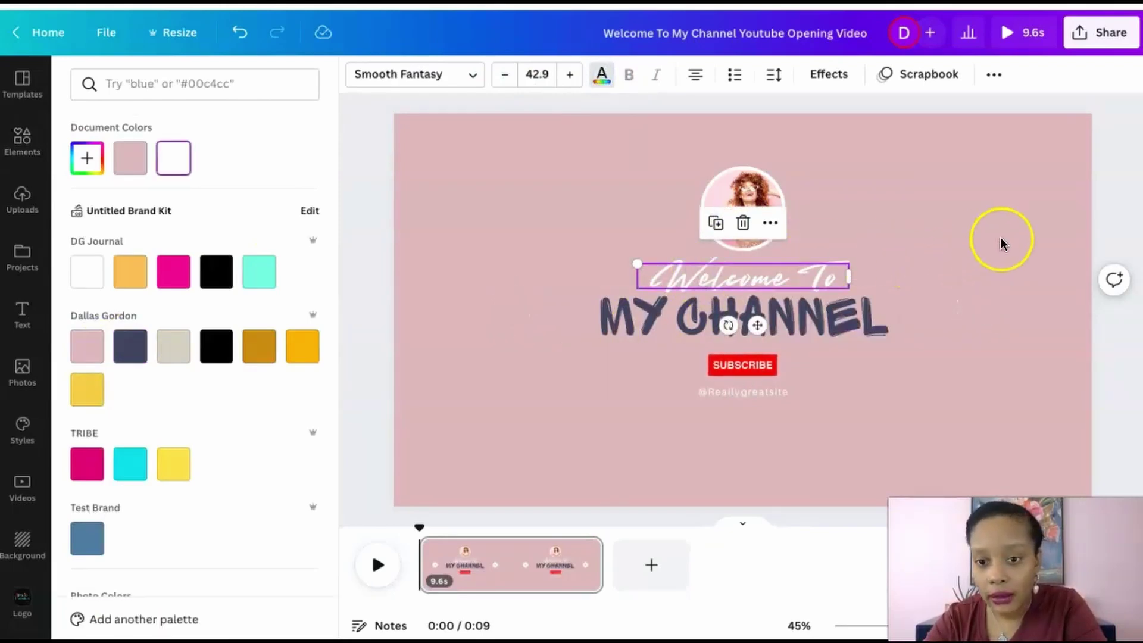
pyautogui.click(1085, 203)
pyautogui.click(755, 396)
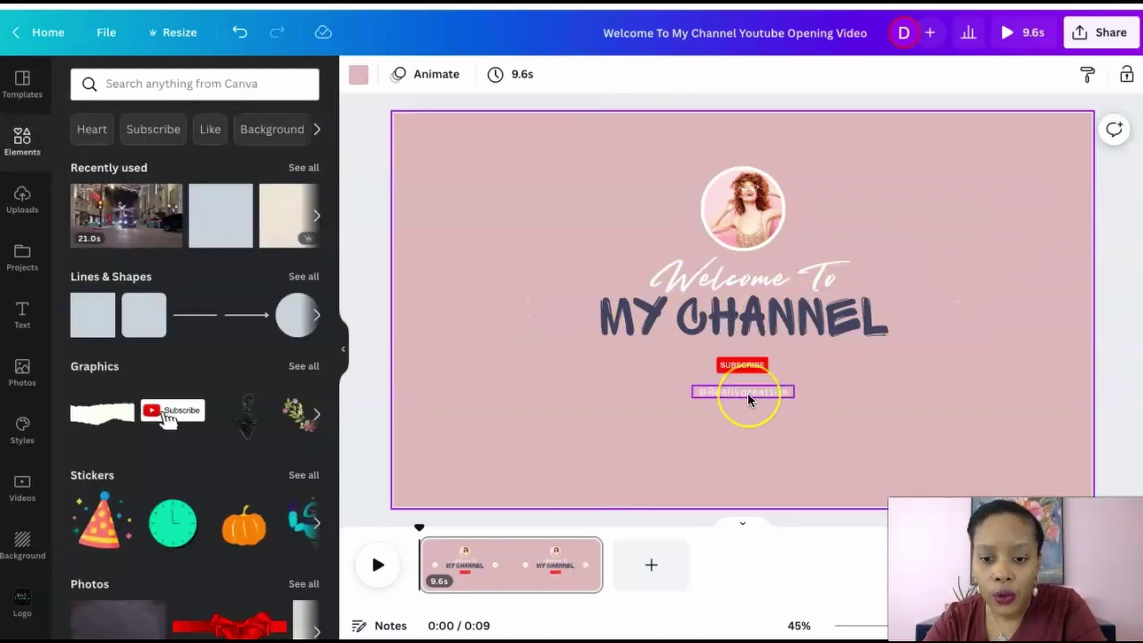
pyautogui.click(748, 396)
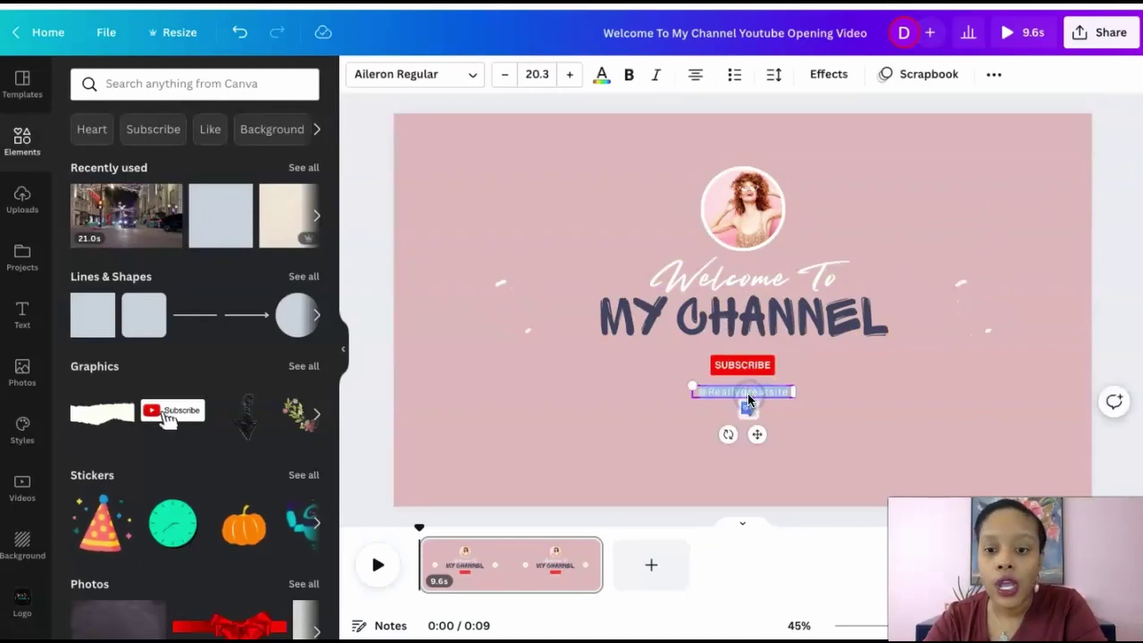
pyautogui.click(781, 394)
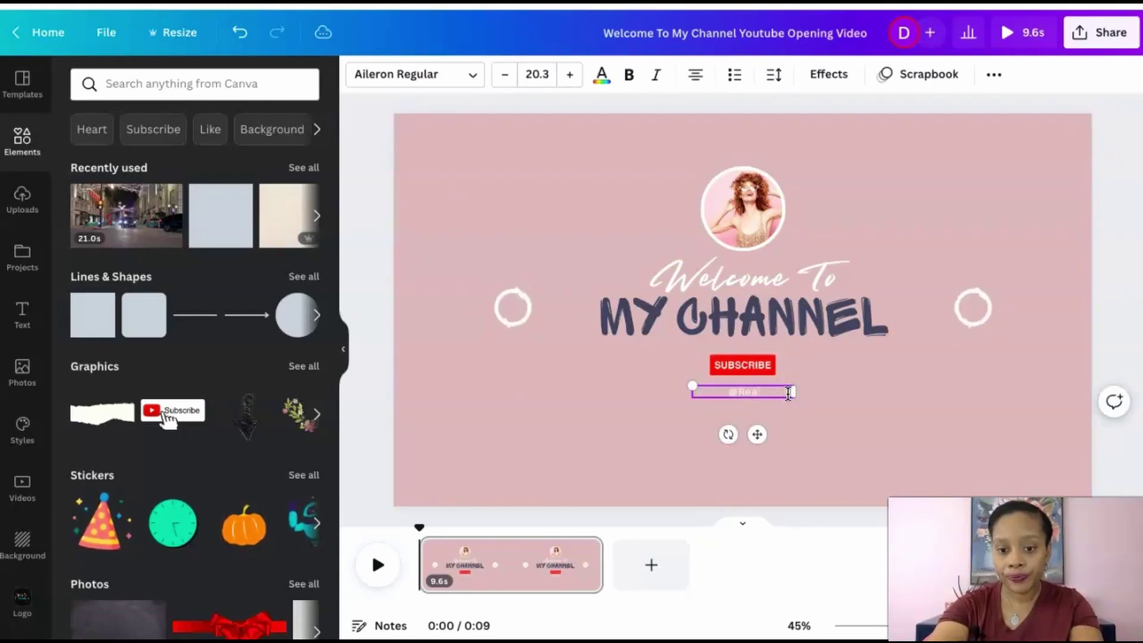
pyautogui.press('BackSpace')
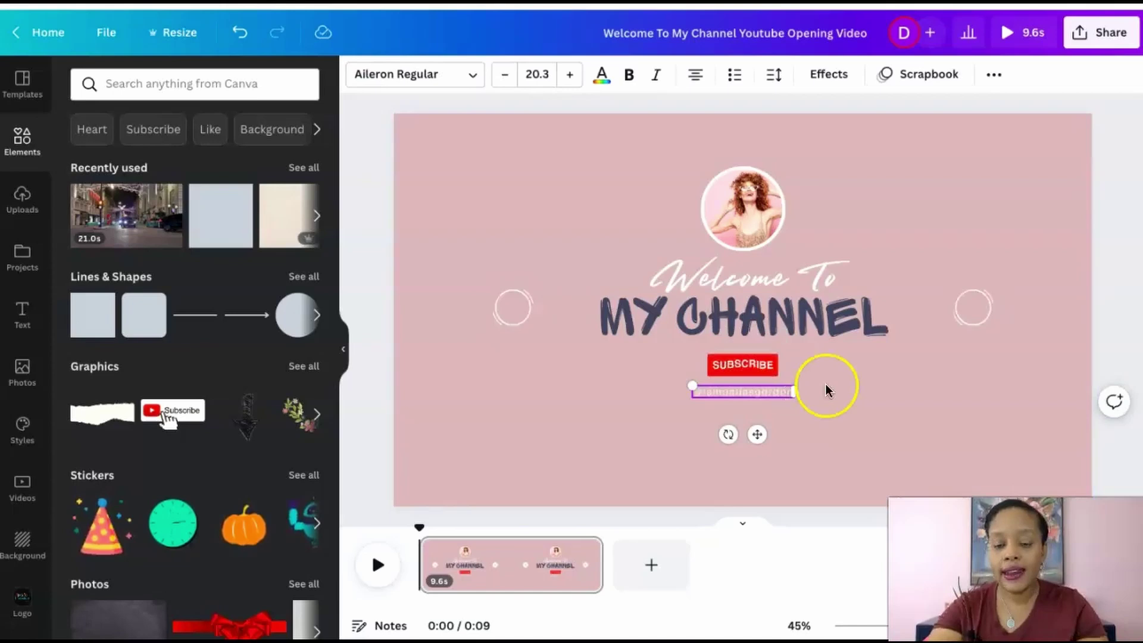
pyautogui.click(942, 403)
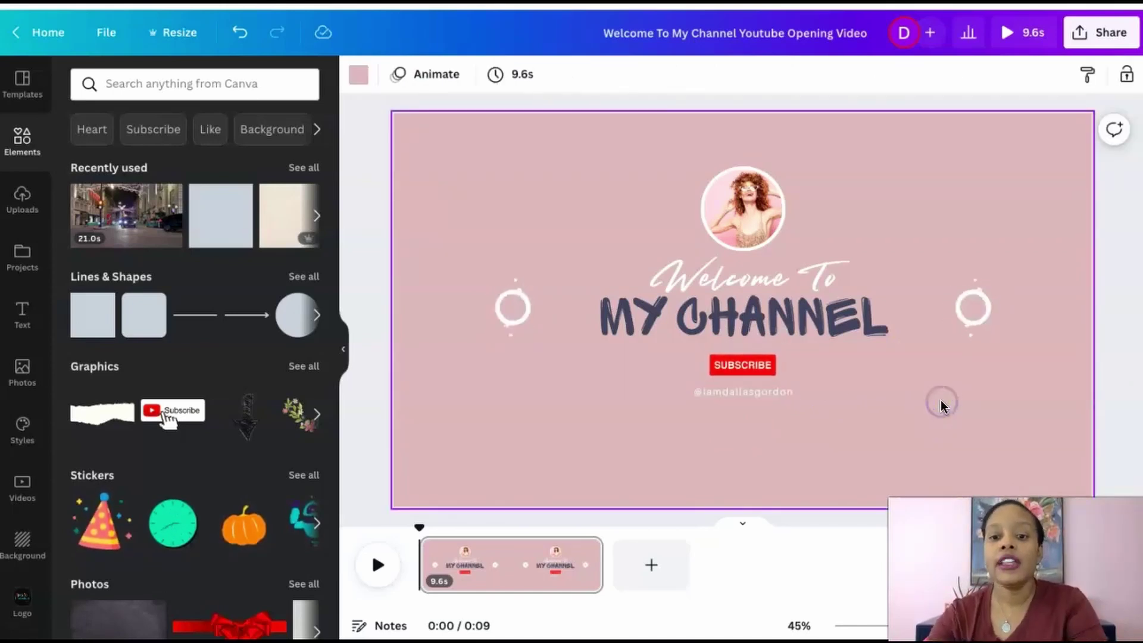
pyautogui.click(815, 271)
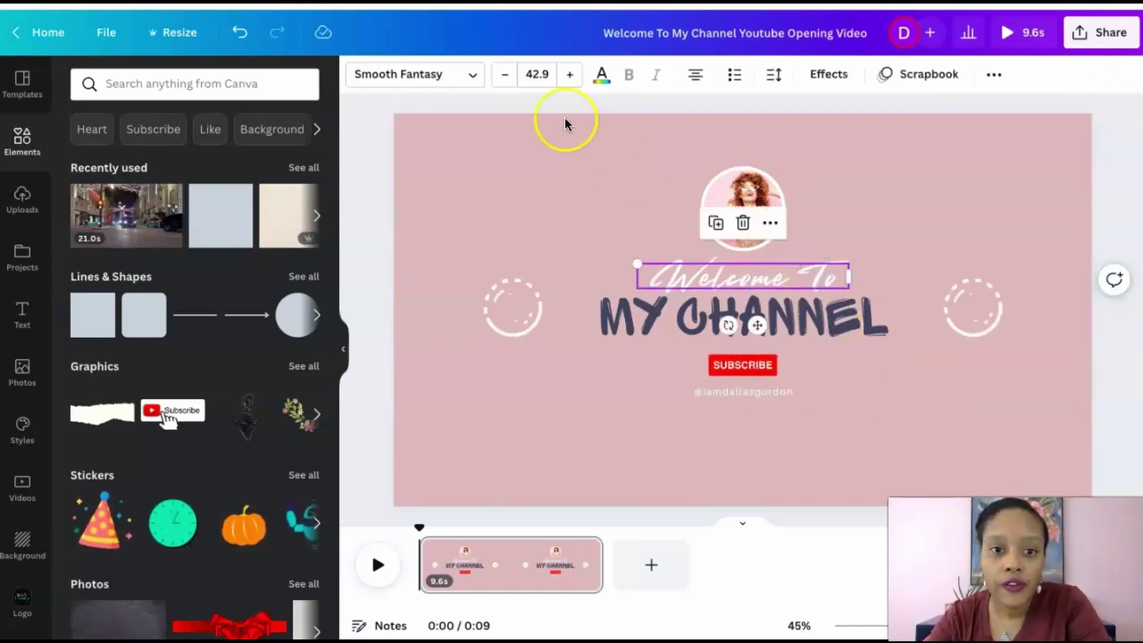
pyautogui.click(475, 76)
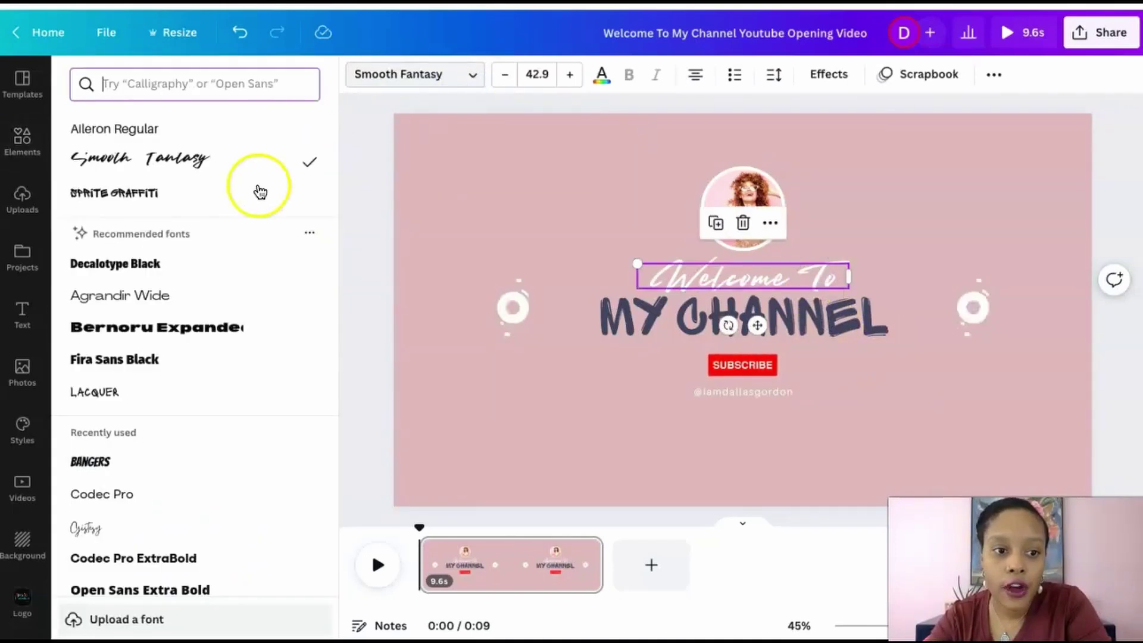
pyautogui.scroll(-3, 161, 408)
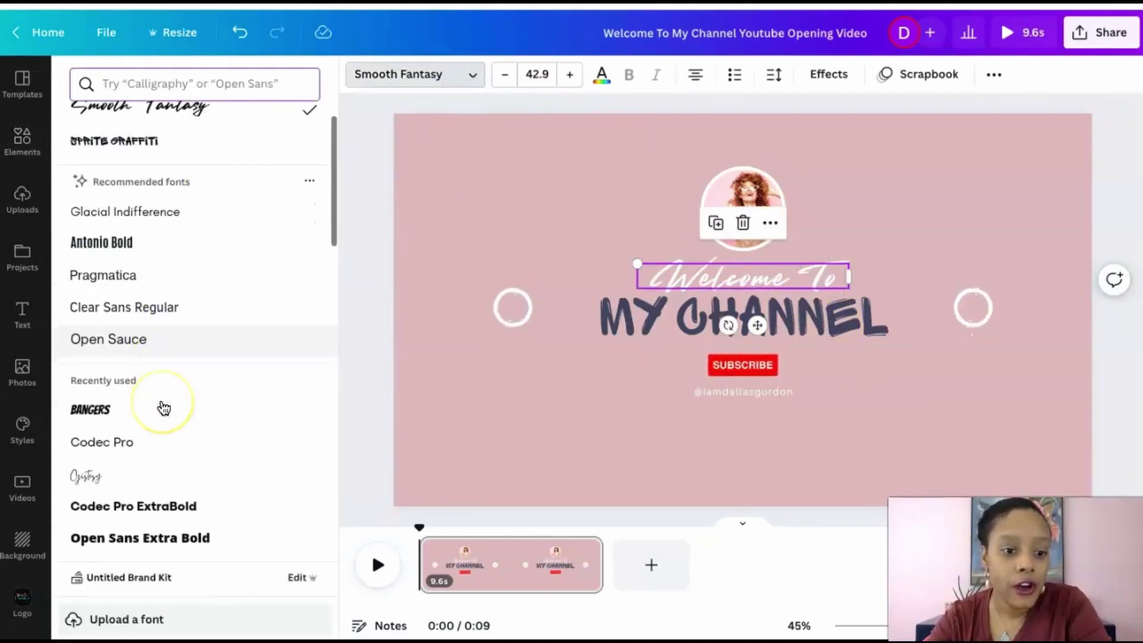
pyautogui.click(143, 429)
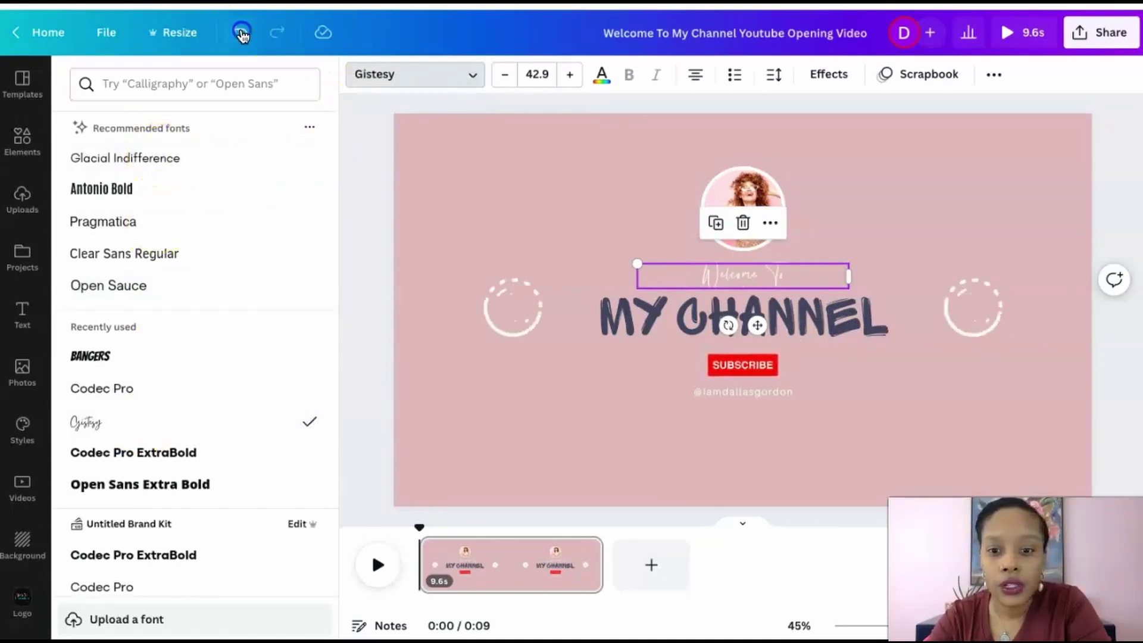
pyautogui.click(240, 33)
pyautogui.click(1122, 331)
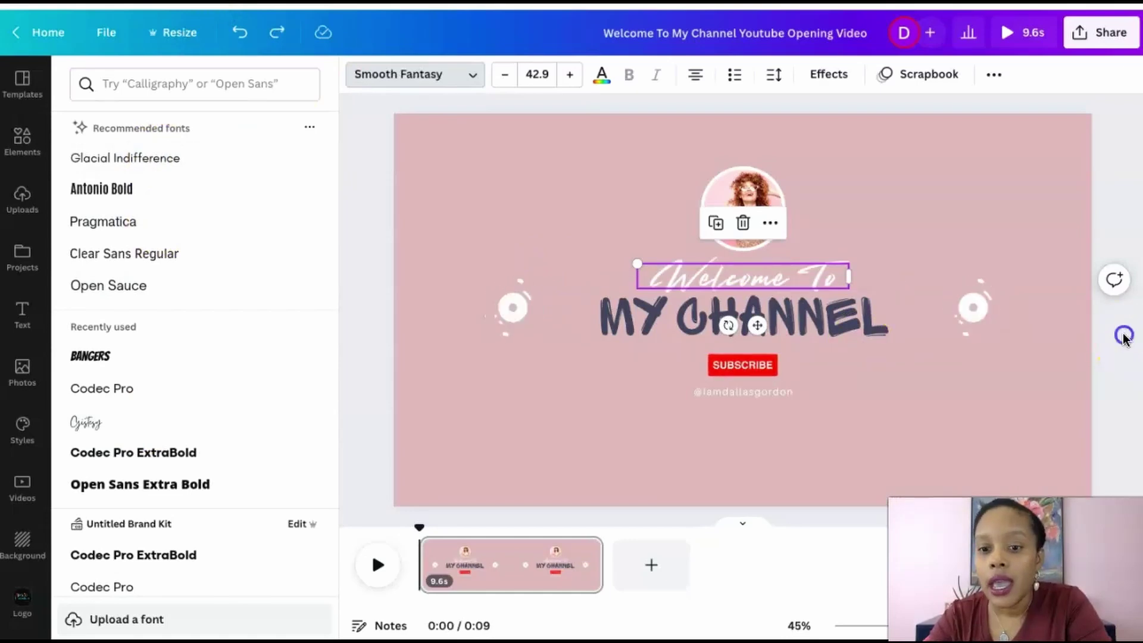
# Enlarge the circular profile photo to about 215 px, group its pieces, and centre it above Welcome To
pyautogui.click(1092, 330)
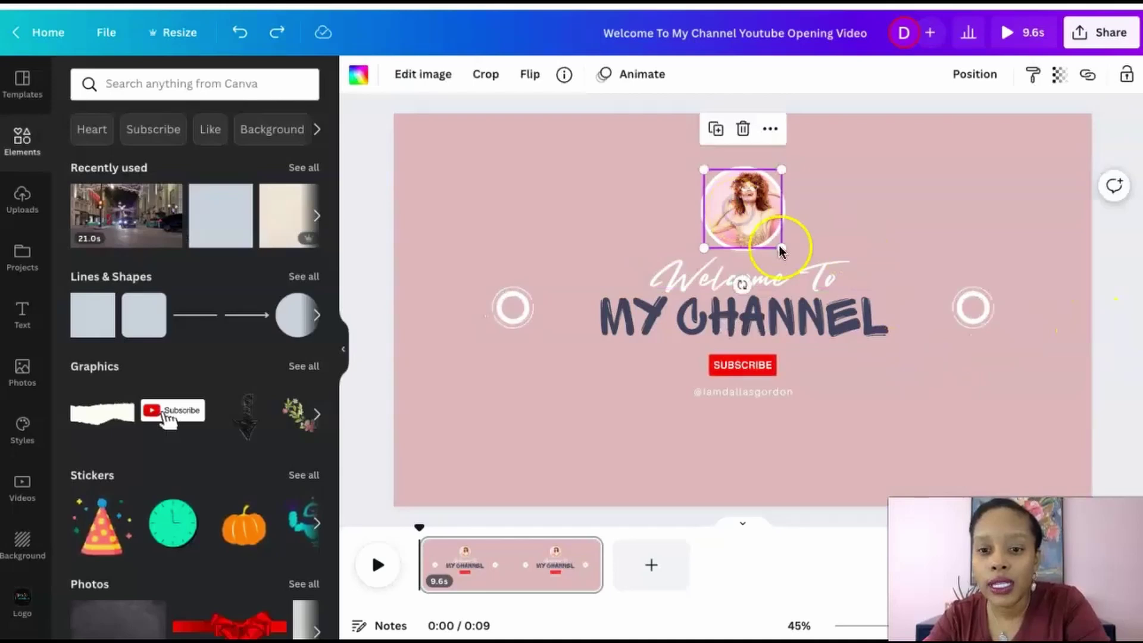
pyautogui.moveTo(780, 247); pyautogui.dragTo(773, 254)
pyautogui.moveTo(824, 158); pyautogui.dragTo(712, 237)
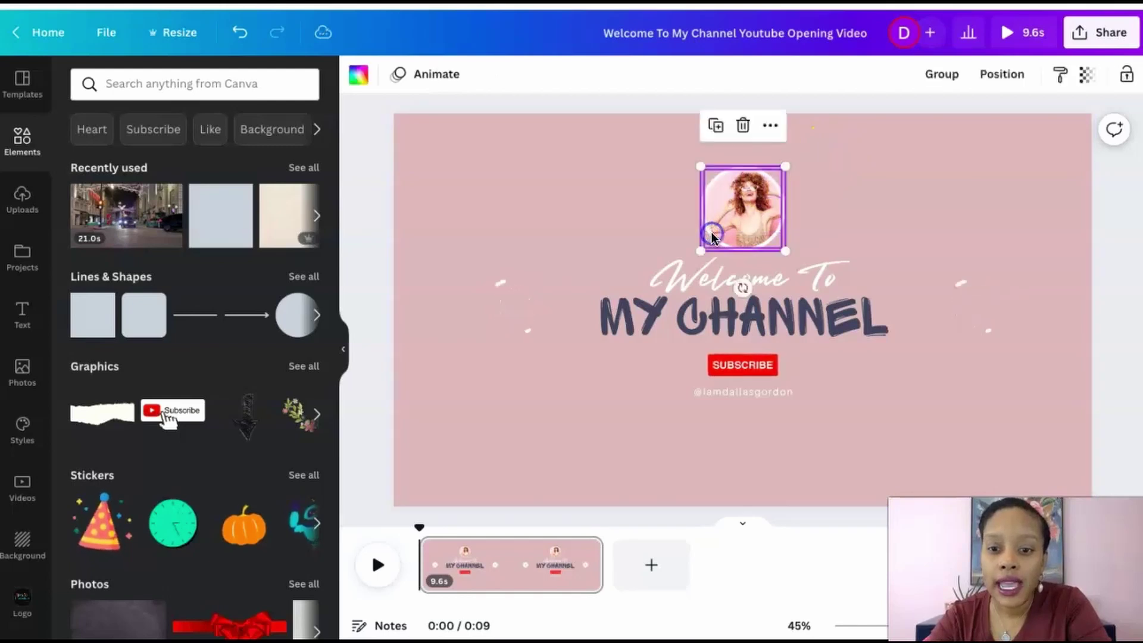
pyautogui.click(933, 82)
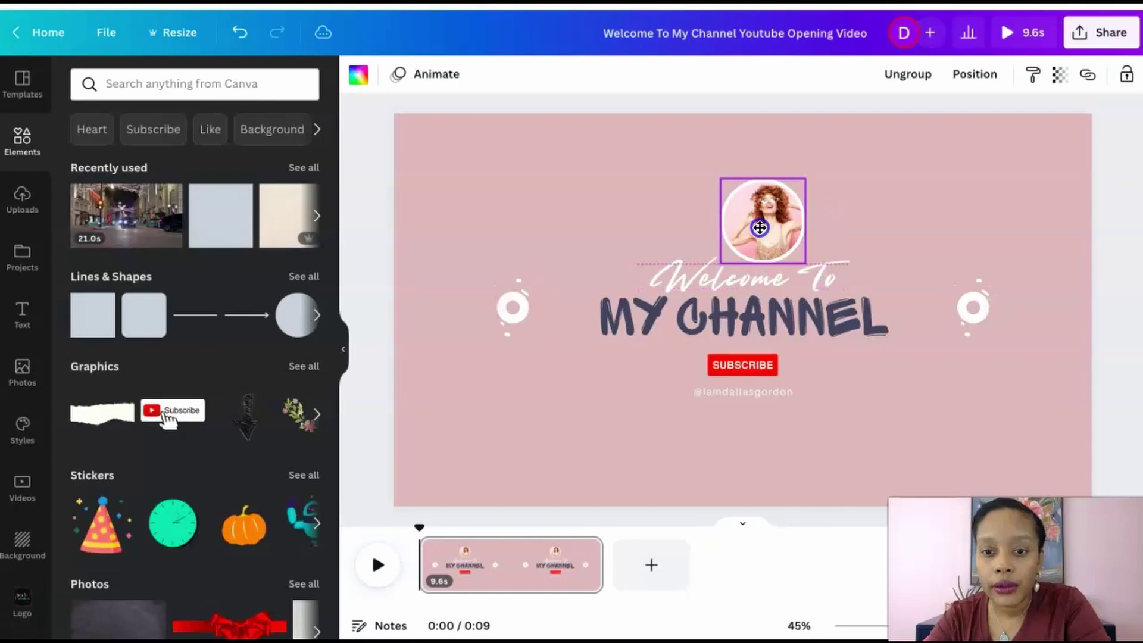
pyautogui.click(741, 202)
pyautogui.moveTo(741, 202); pyautogui.dragTo(746, 190)
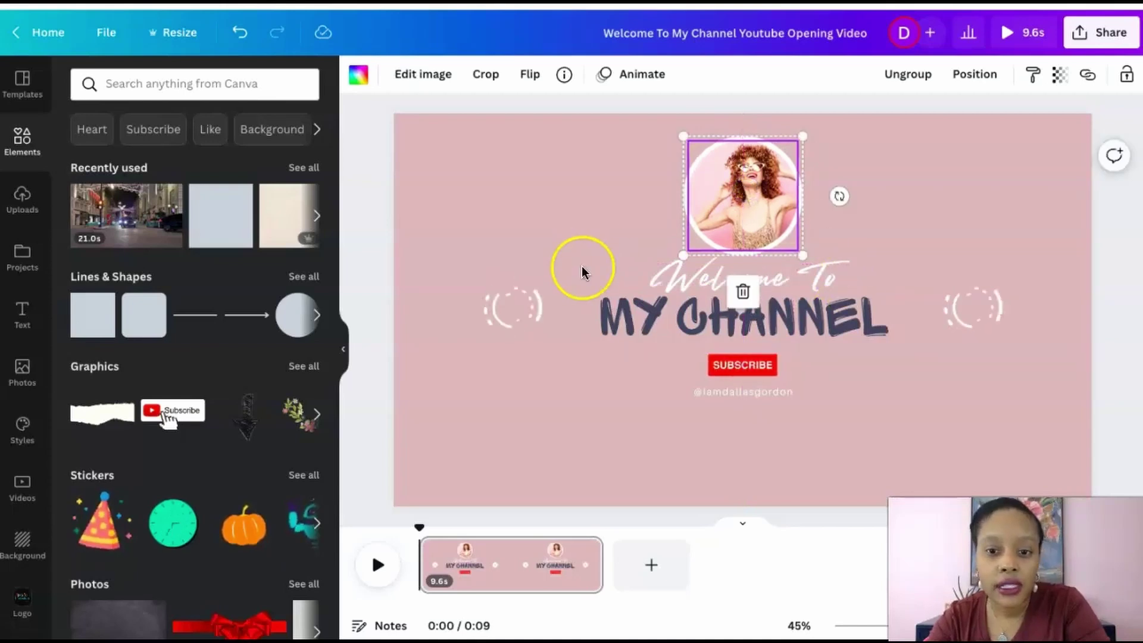
# Browse the Uploads library for the photo of the woman in a teal top
pyautogui.click(21, 202)
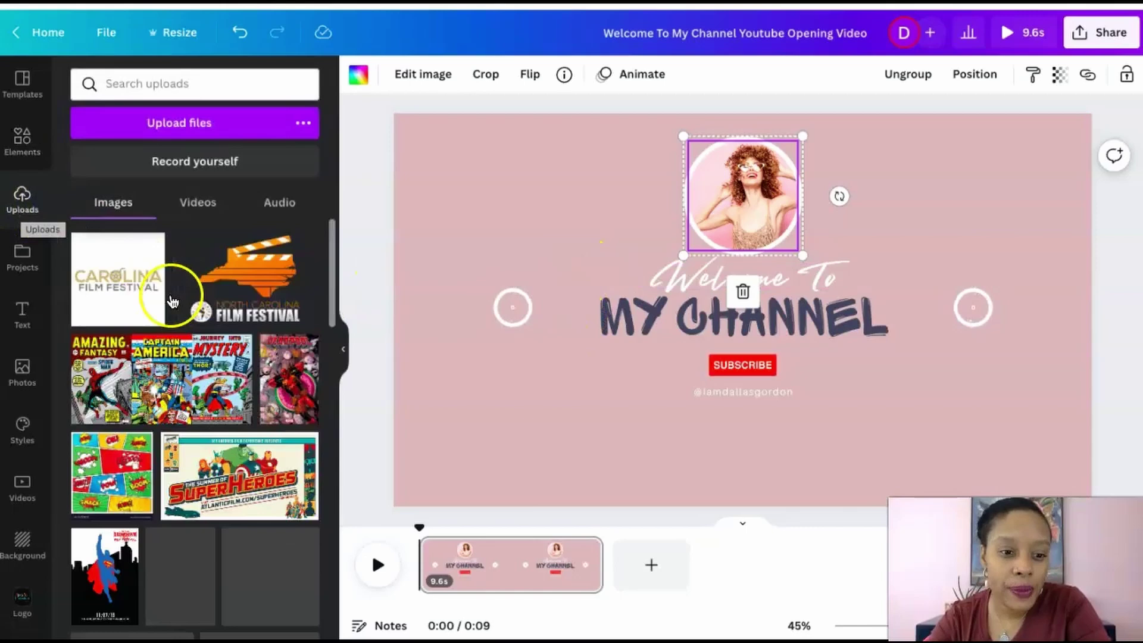
pyautogui.scroll(-10, 146, 315)
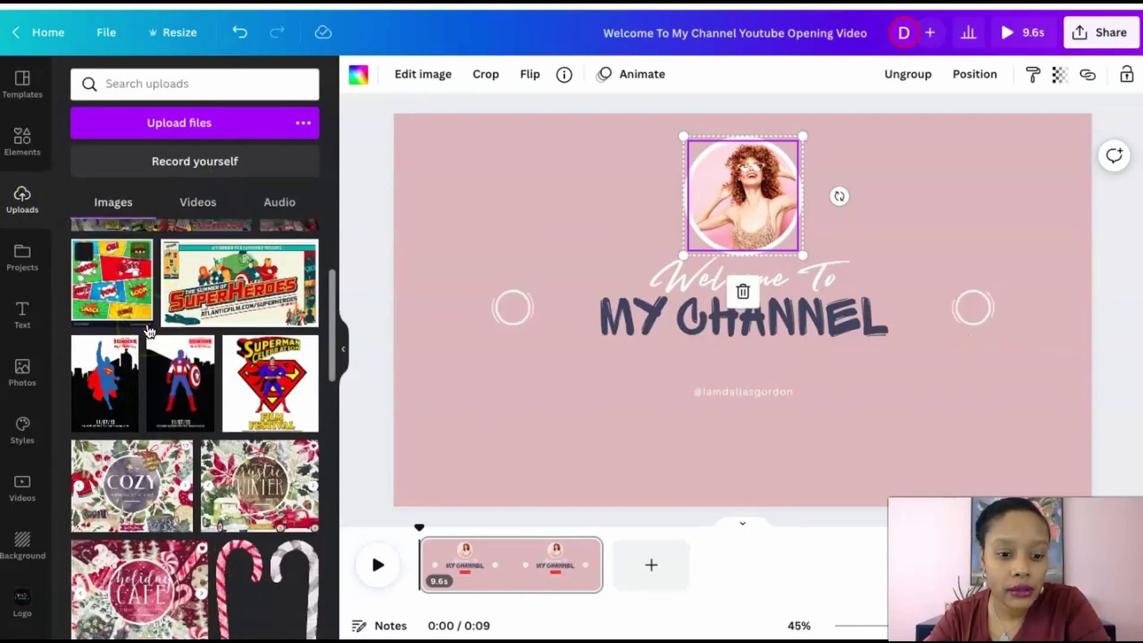
pyautogui.scroll(-10, 149, 331)
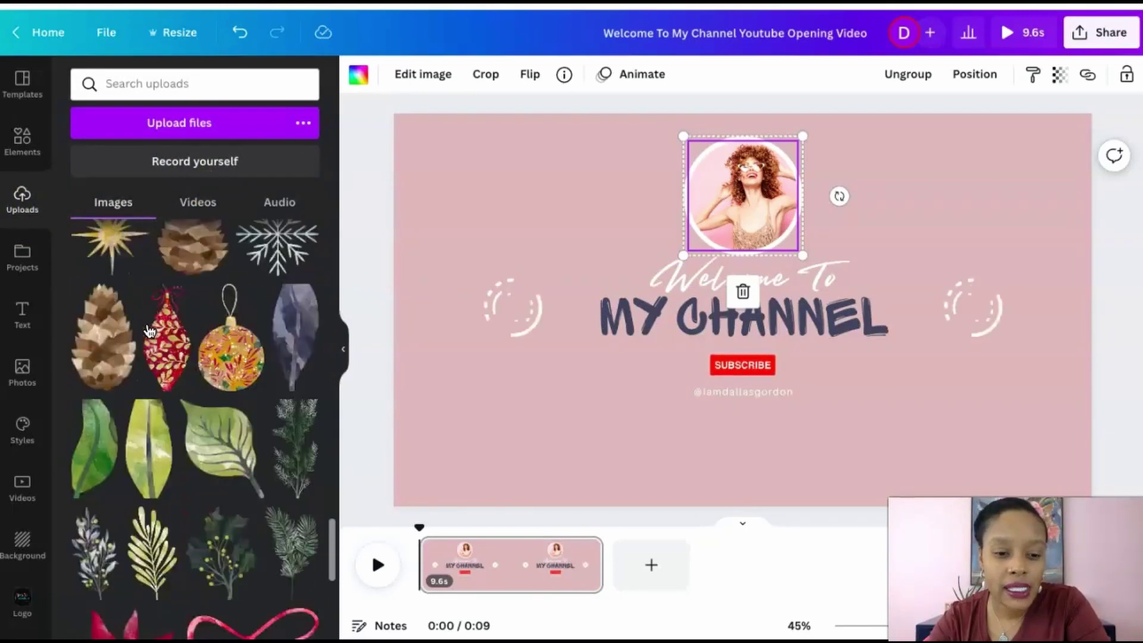
pyautogui.scroll(-5, 149, 330)
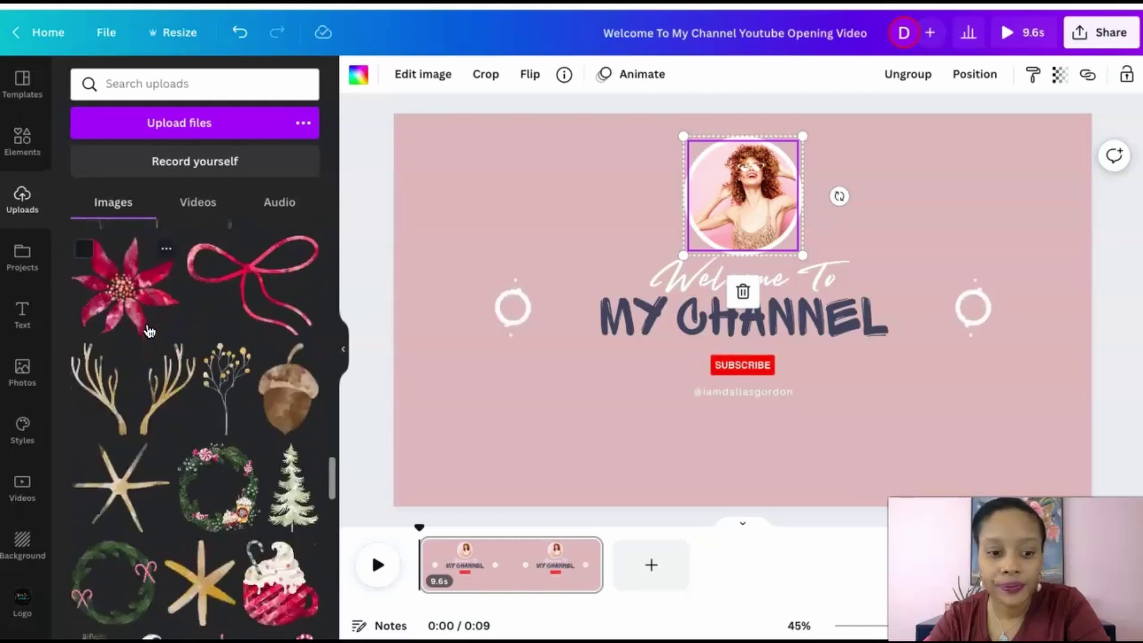
pyautogui.scroll(-10, 149, 331)
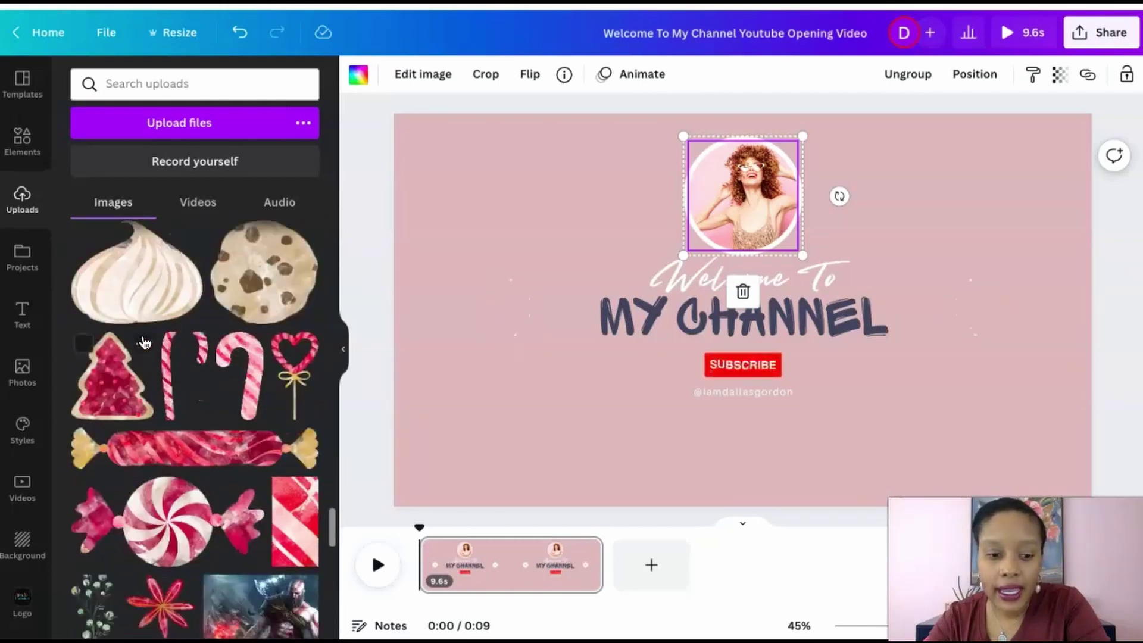
pyautogui.scroll(-10, 143, 342)
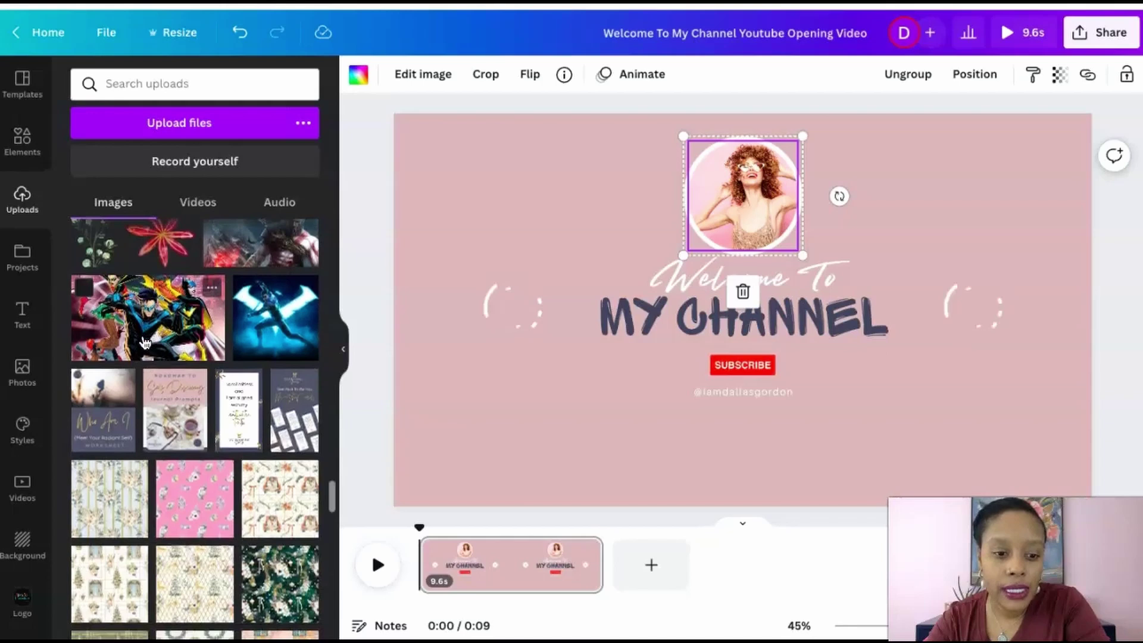
pyautogui.scroll(-10, 145, 343)
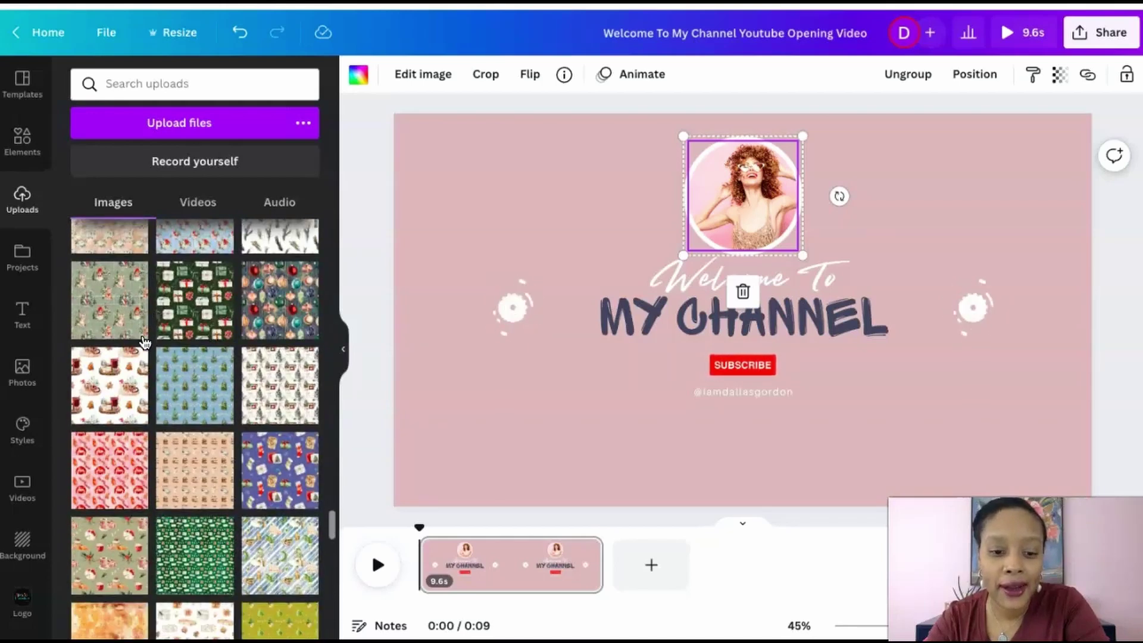
pyautogui.scroll(-6, 143, 342)
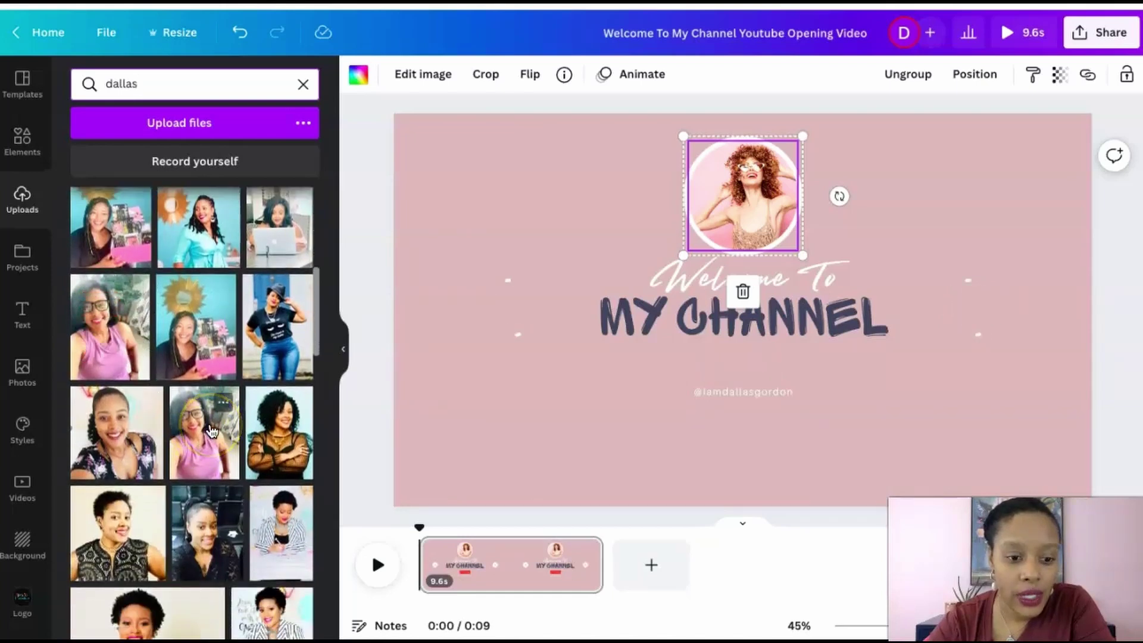
pyautogui.scroll(1, 226, 431)
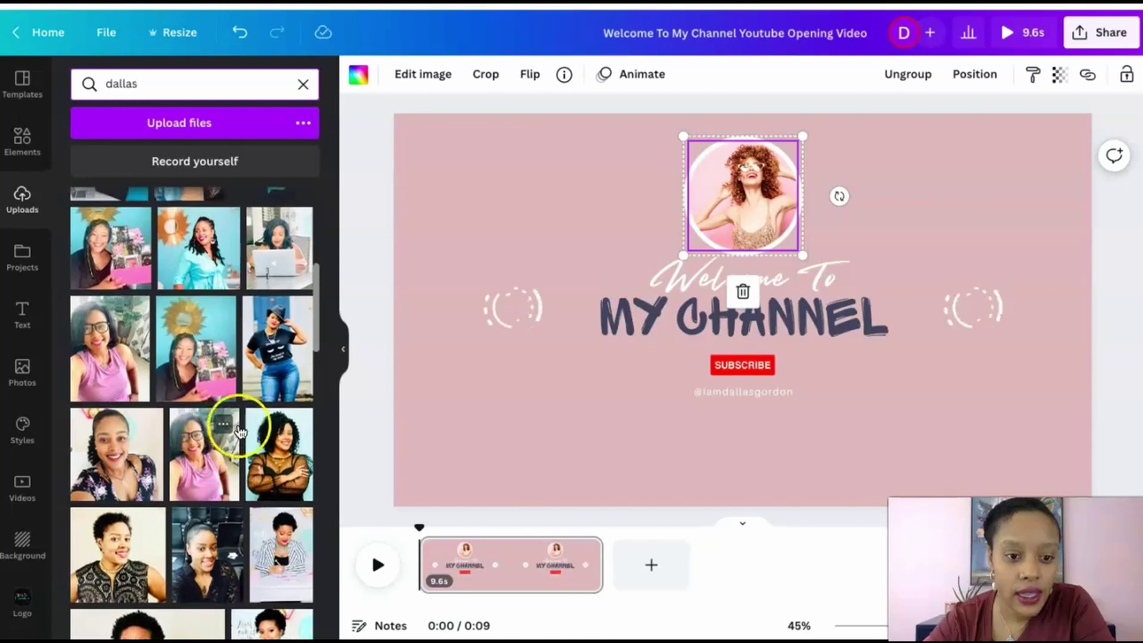
pyautogui.scroll(4, 269, 356)
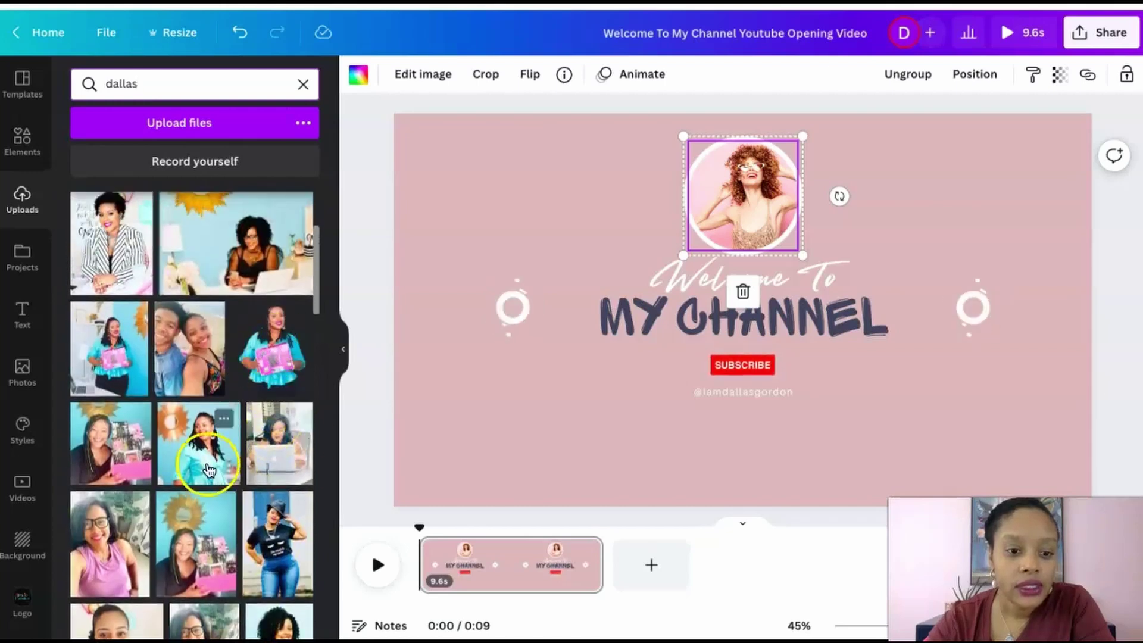
# Place that photo in the circular frame and preview the page's animation
pyautogui.moveTo(209, 452); pyautogui.dragTo(731, 192)
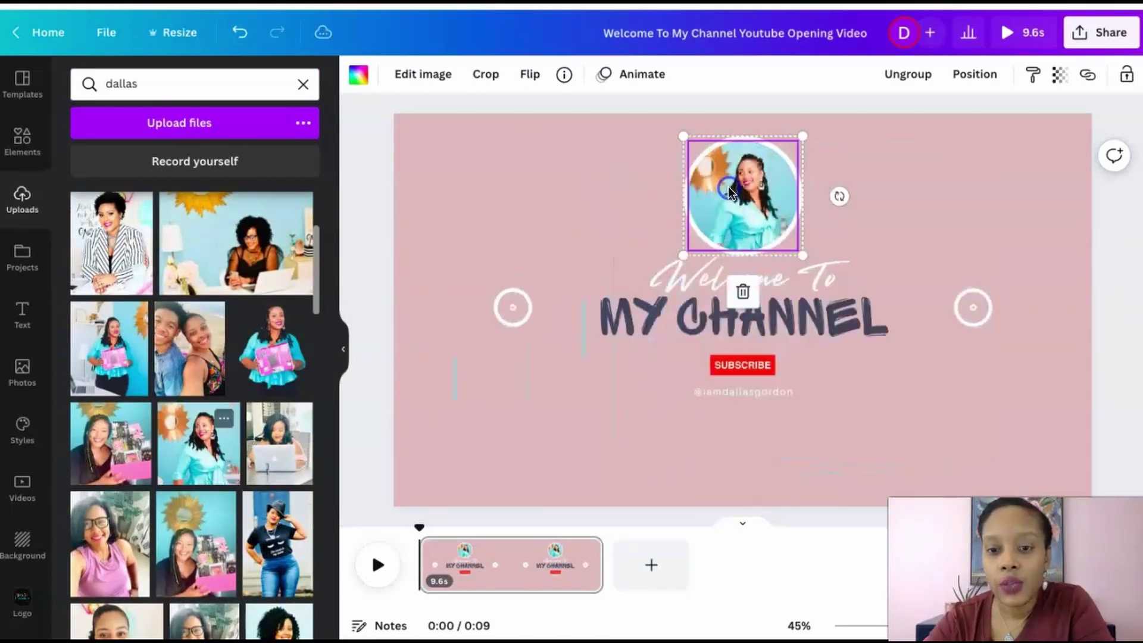
pyautogui.click(1105, 270)
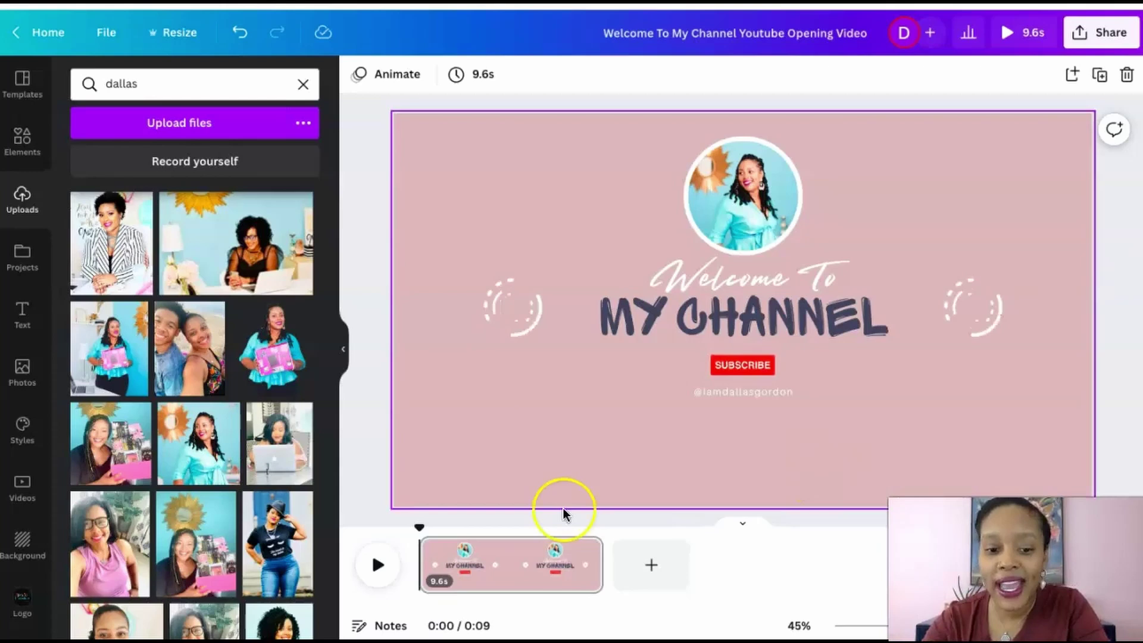
pyautogui.click(377, 564)
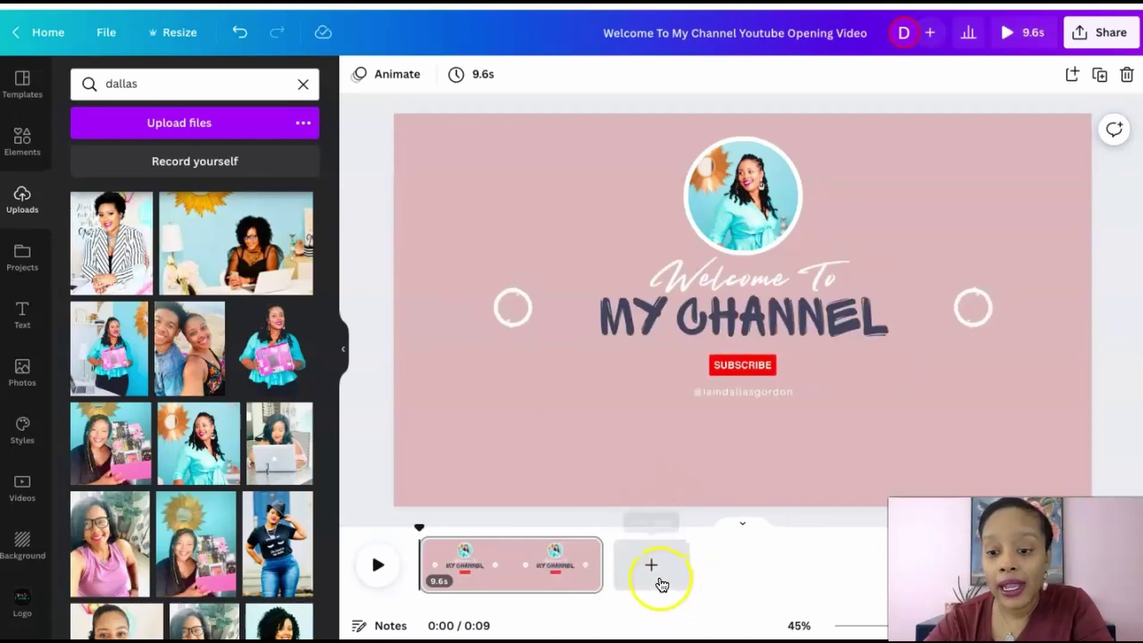
# Add a second page using the Kawaii clouds REC 'Welcome to my life' template and preview it
pyautogui.click(651, 565)
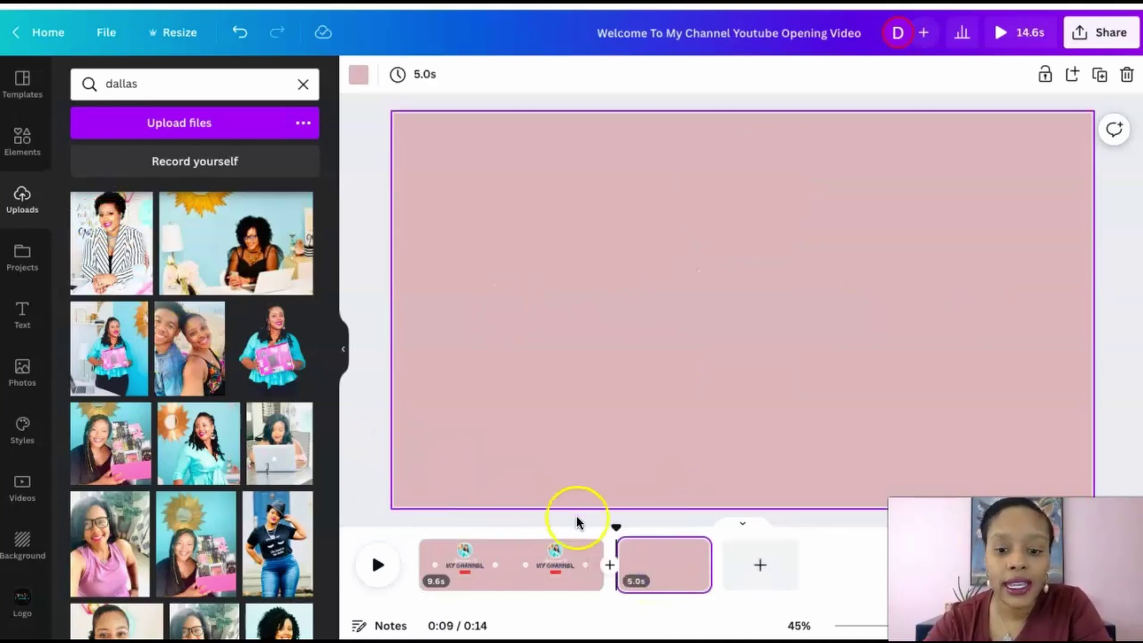
pyautogui.click(29, 145)
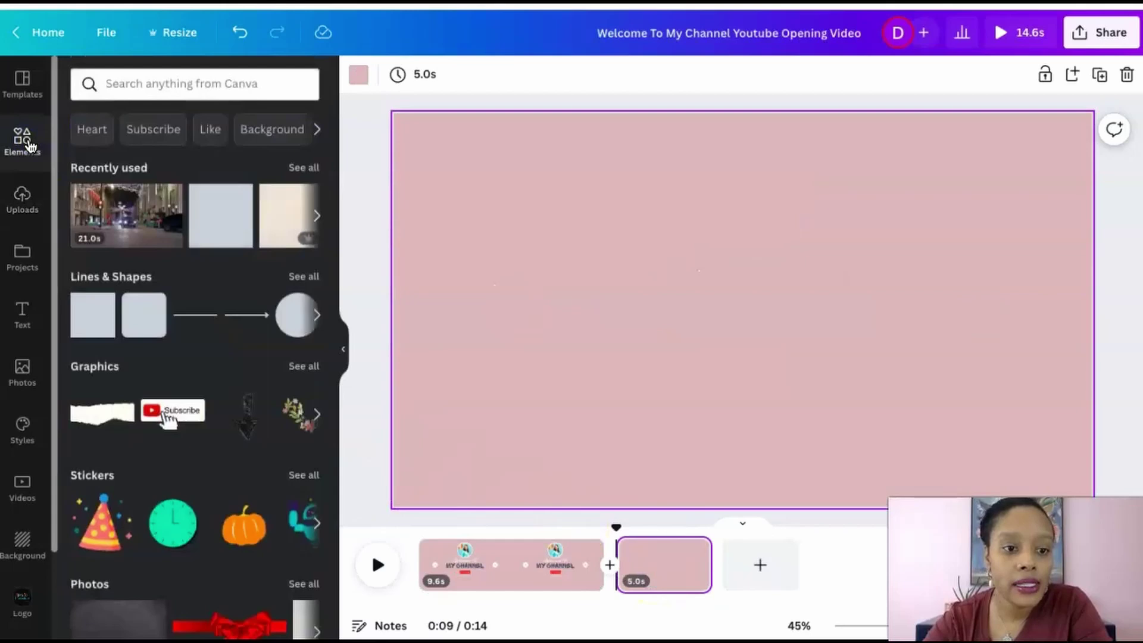
pyautogui.click(29, 95)
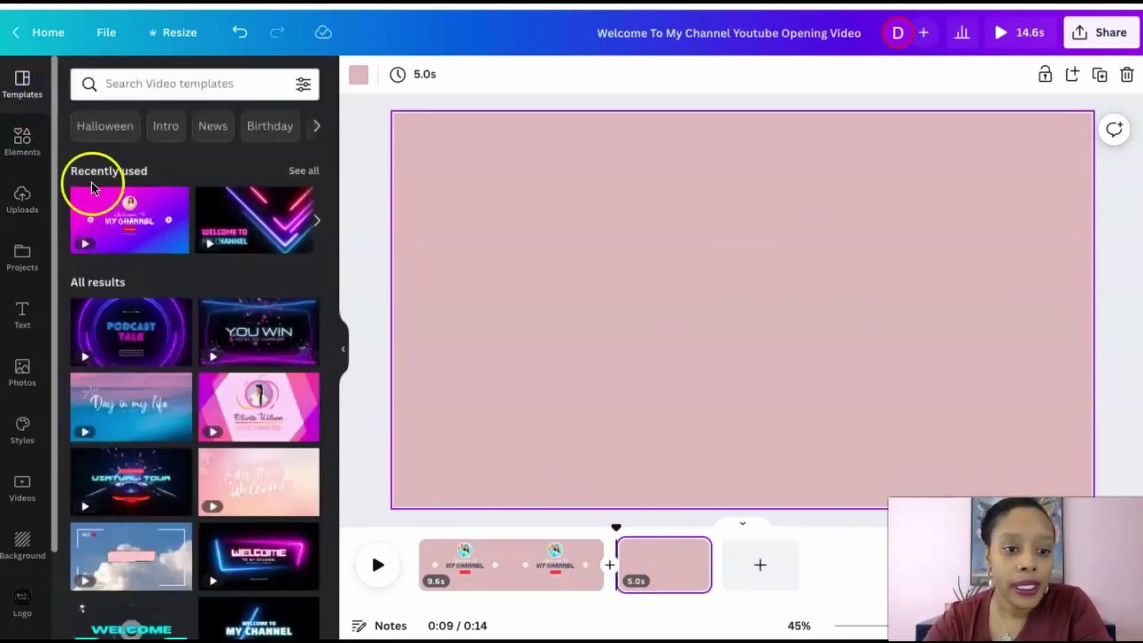
pyautogui.scroll(-4, 257, 365)
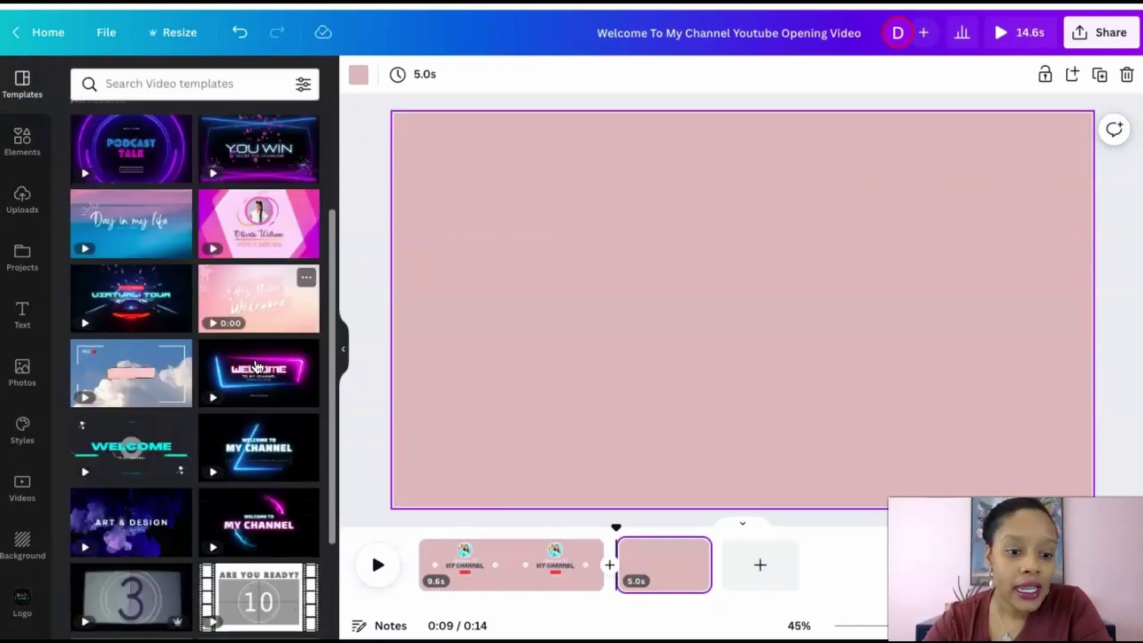
pyautogui.click(182, 346)
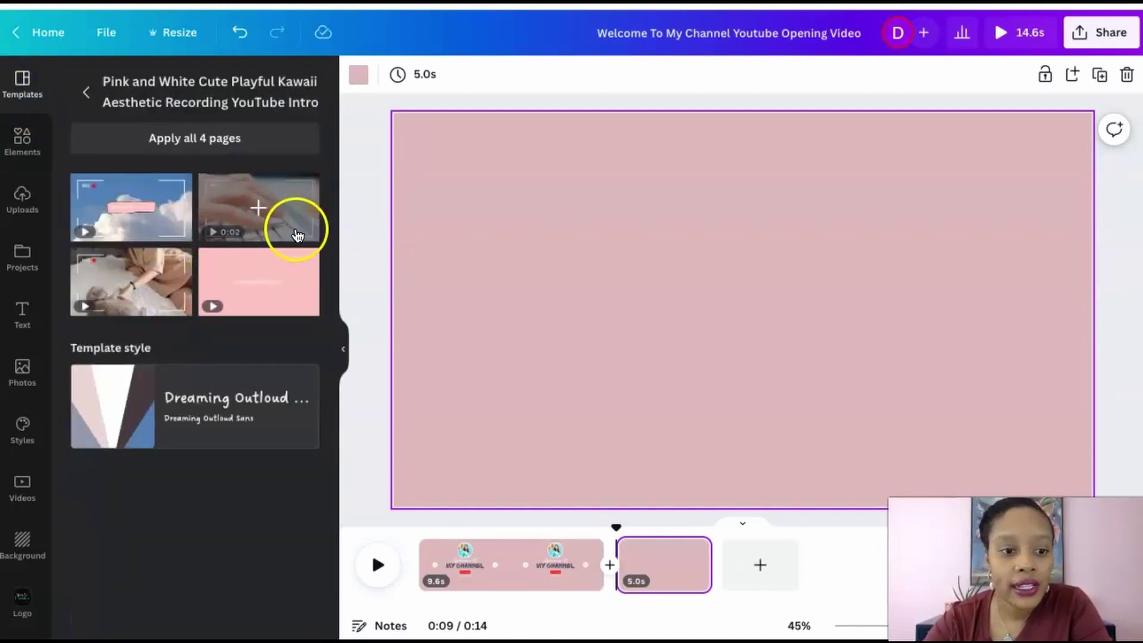
pyautogui.click(177, 236)
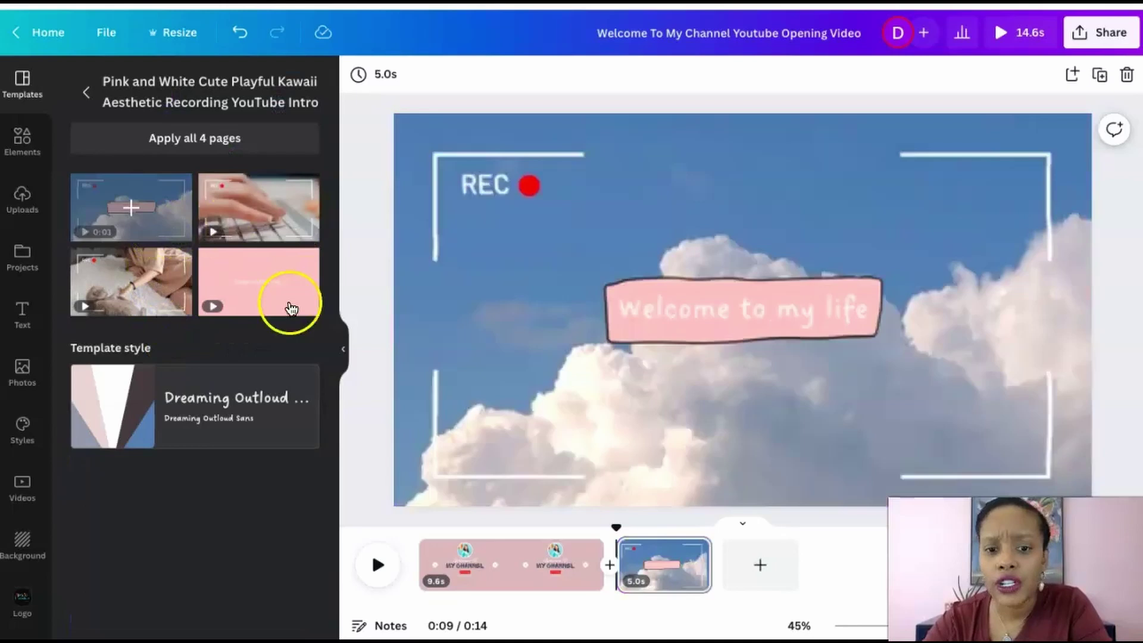
pyautogui.click(744, 326)
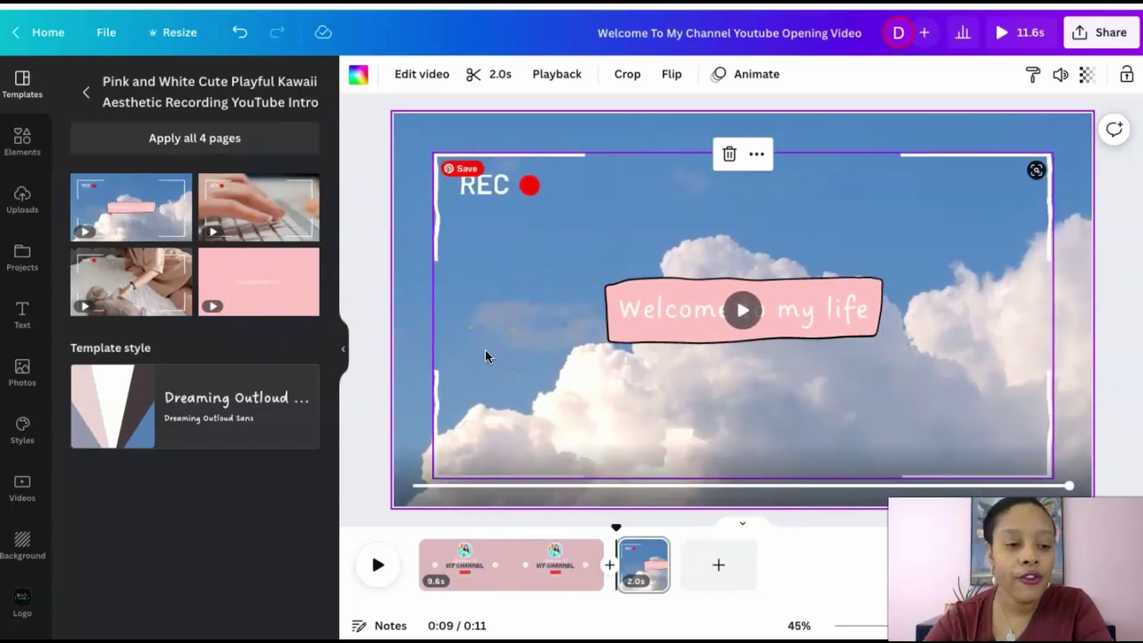
# Search Elements for 'city background' and filter the results to videos
pyautogui.click(11, 204)
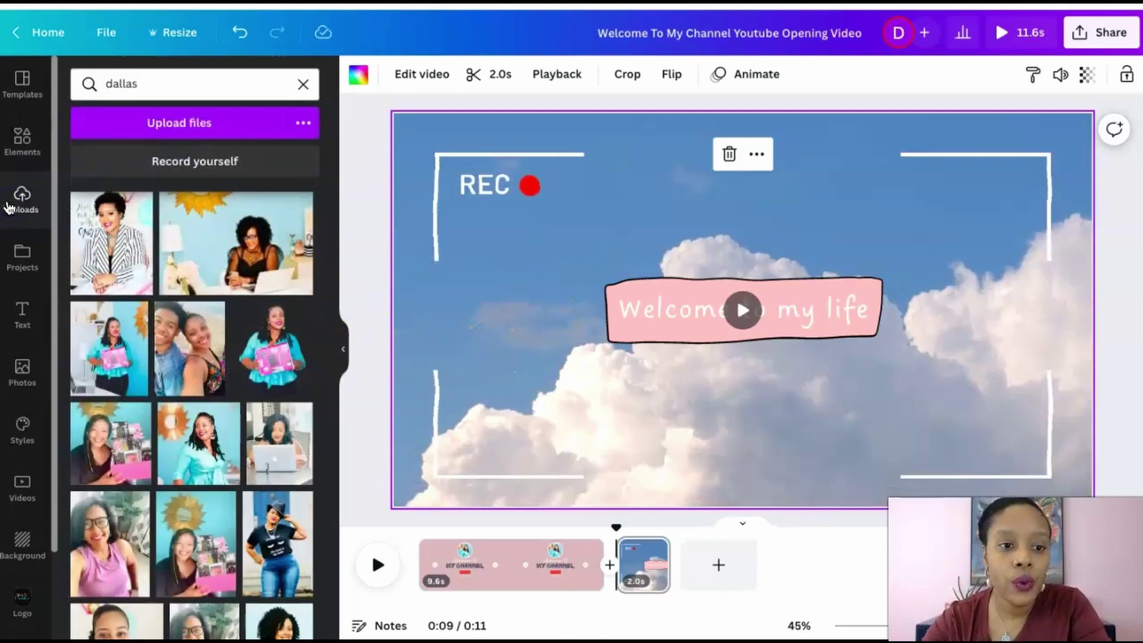
pyautogui.click(143, 88)
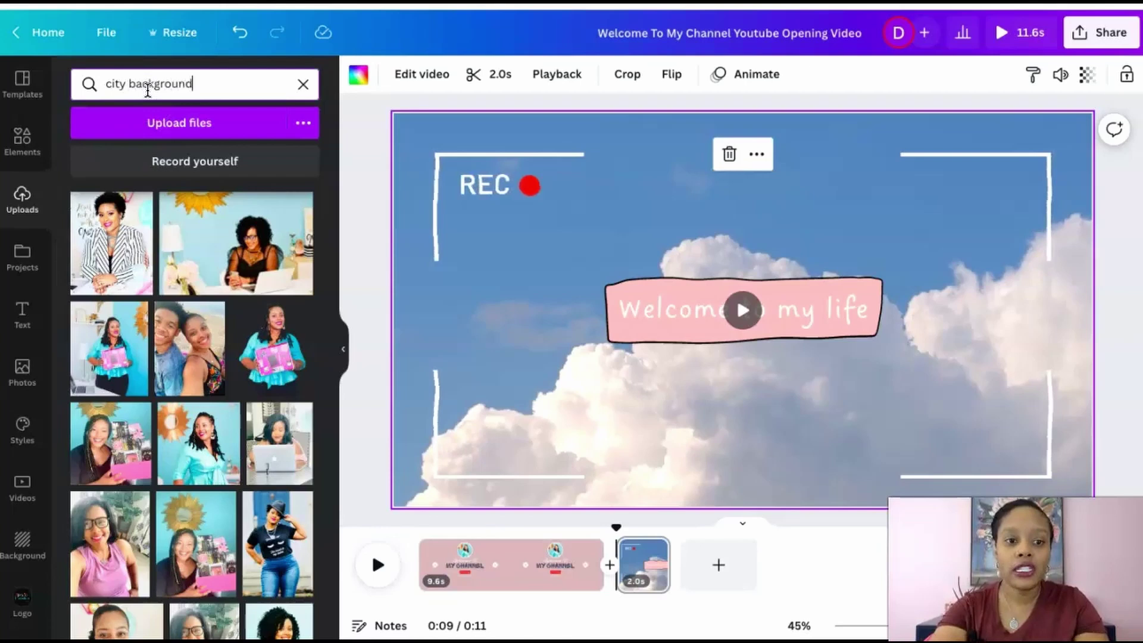
pyautogui.press('Return')
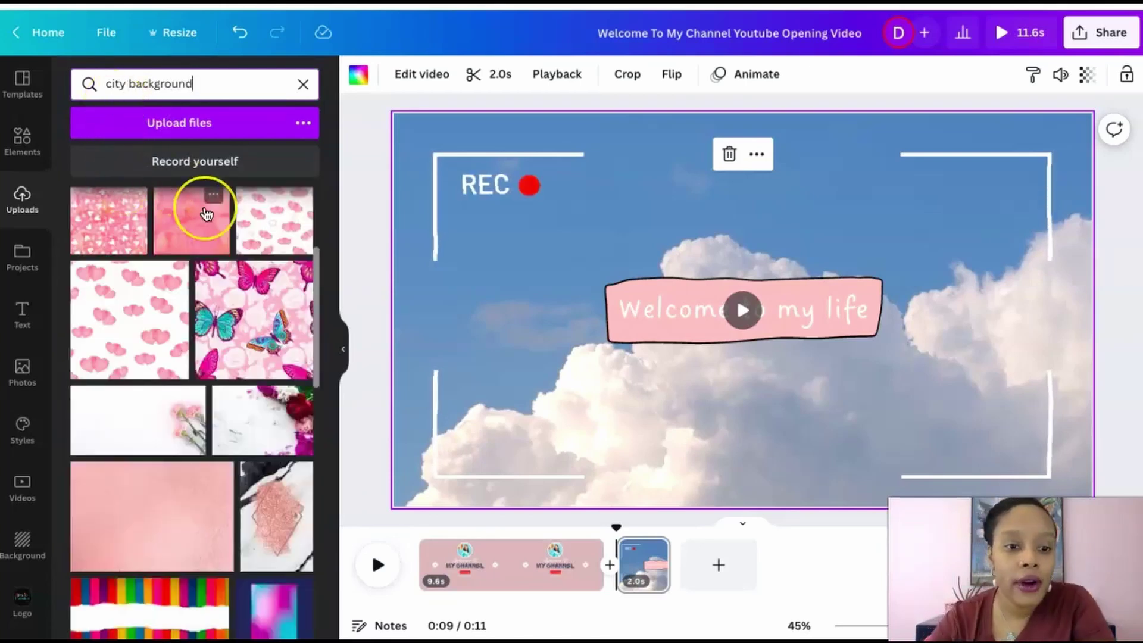
pyautogui.scroll(4, 206, 213)
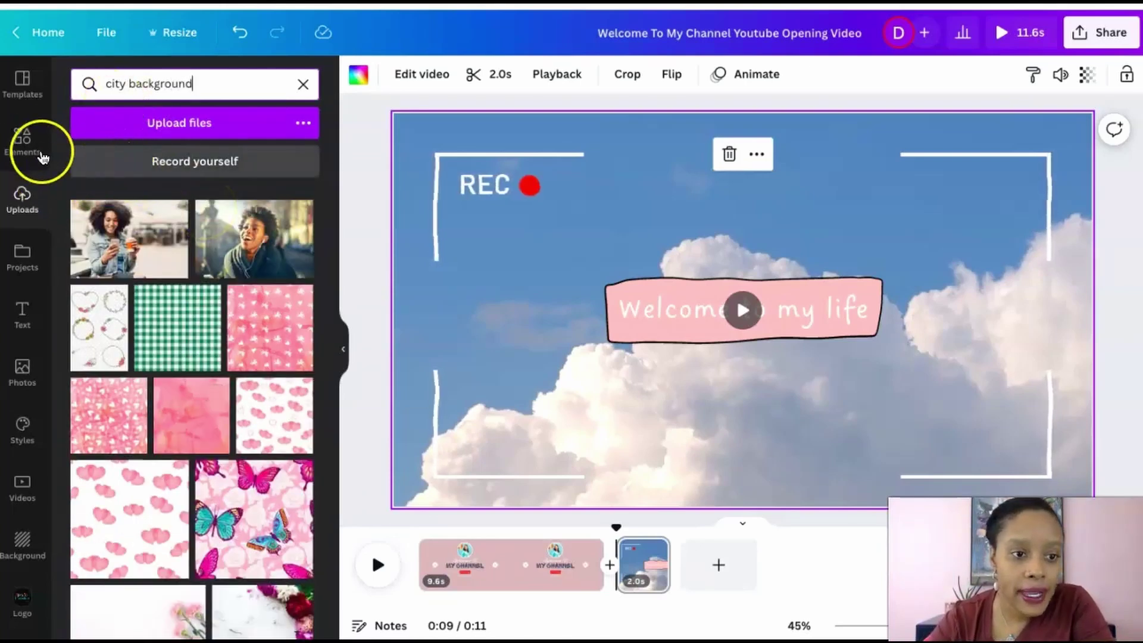
pyautogui.click(42, 156)
pyautogui.click(191, 85)
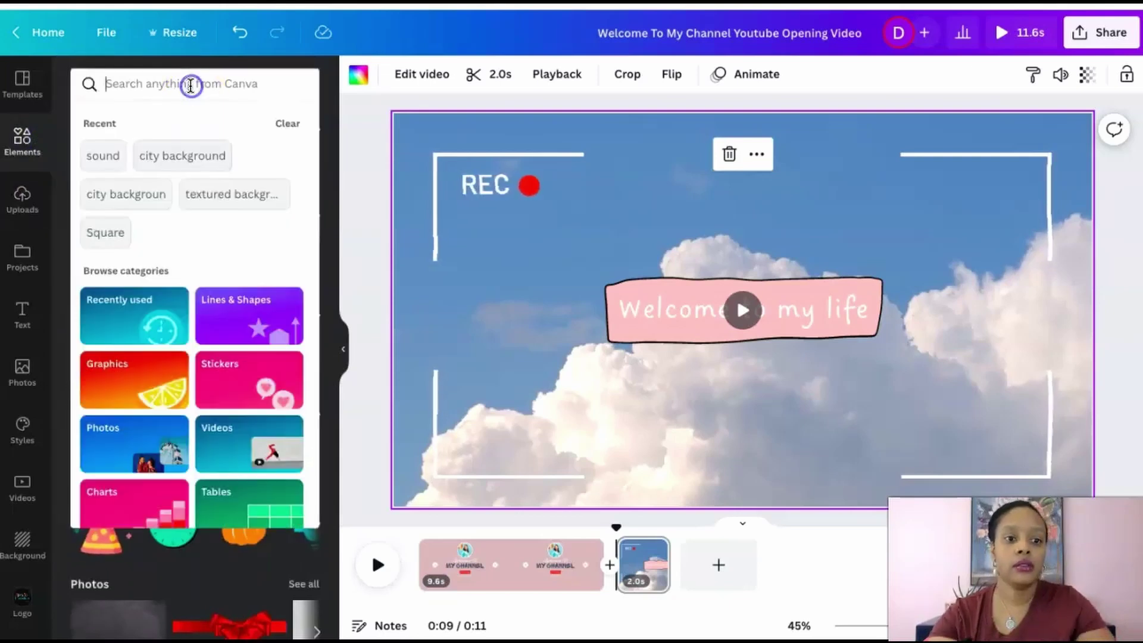
pyautogui.write('city ba')
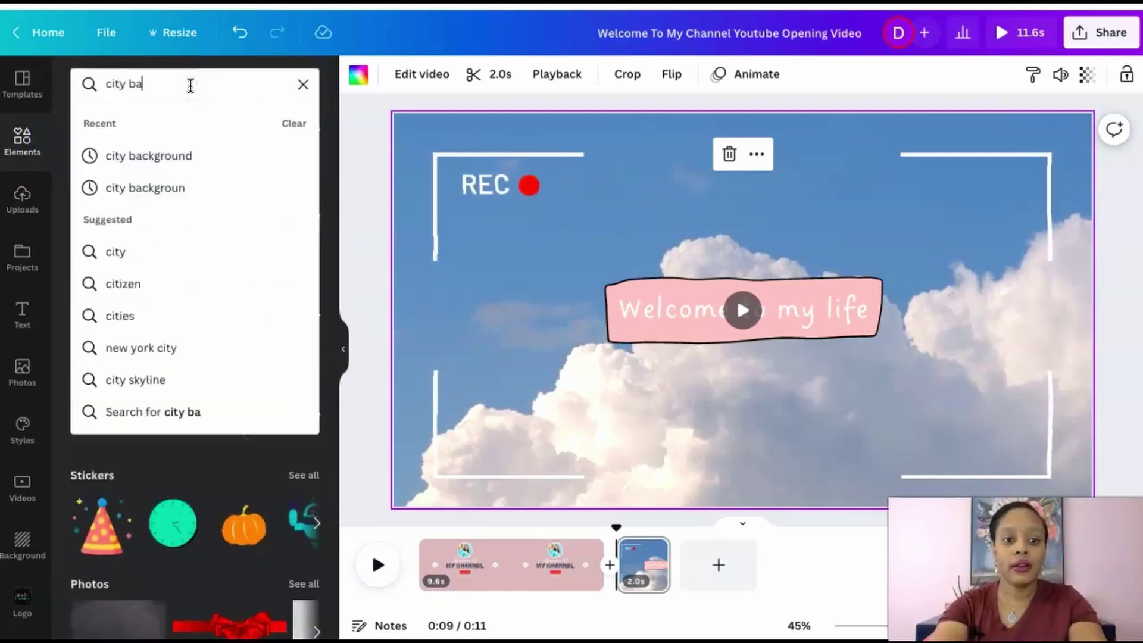
pyautogui.write('ckground')
pyautogui.press('Return')
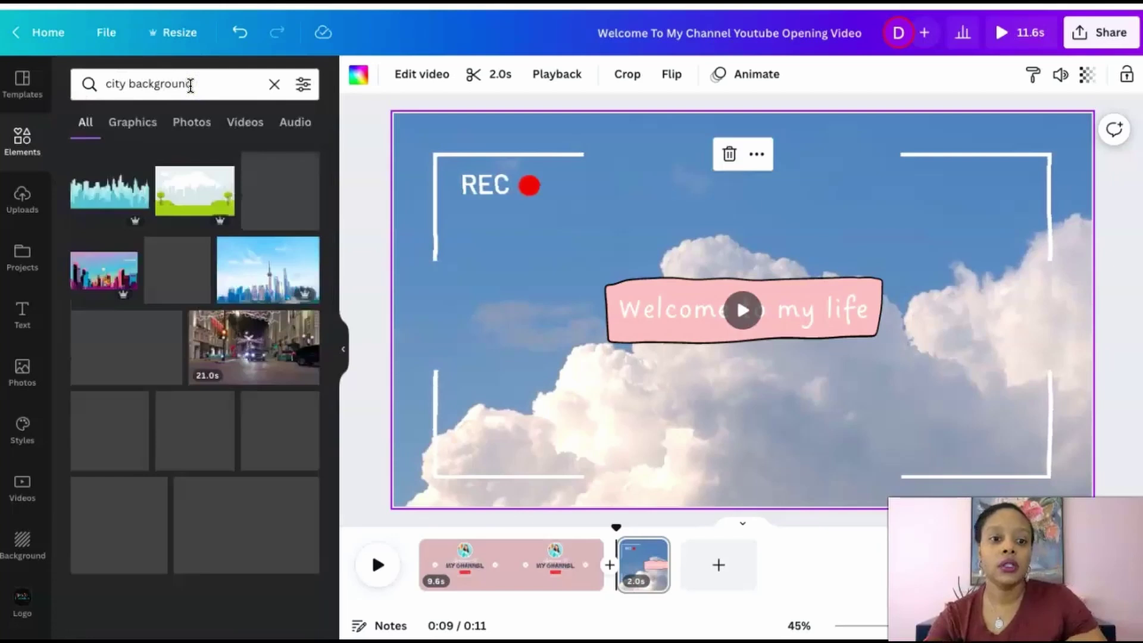
pyautogui.click(253, 128)
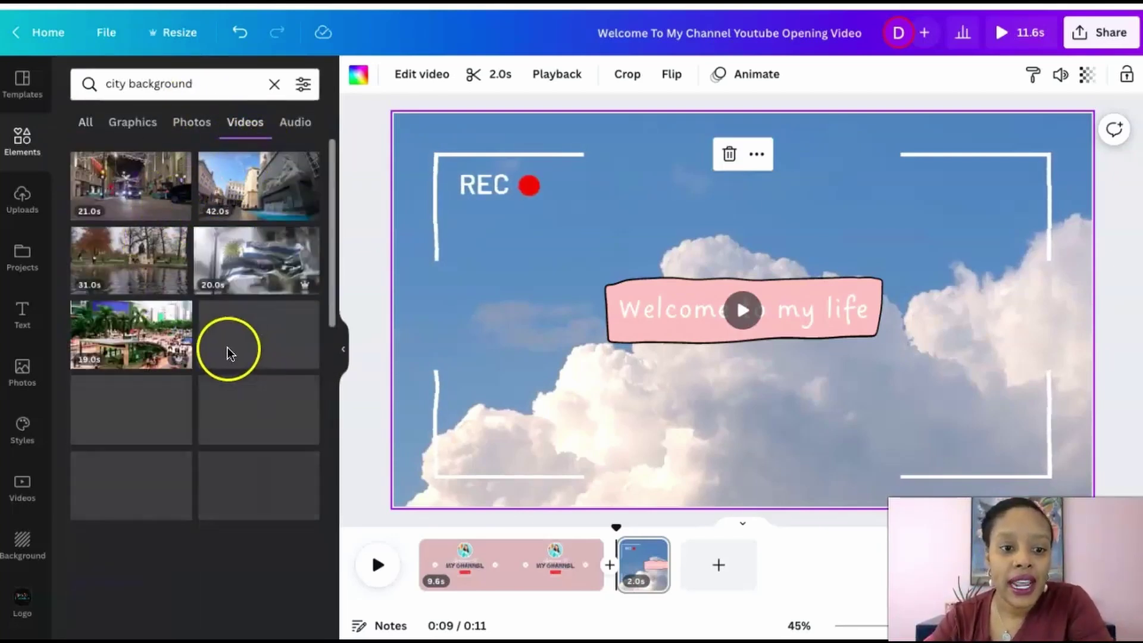
# Swap the clouds sky for the 21-second night city street video and play the intro
pyautogui.moveTo(151, 193); pyautogui.dragTo(716, 287)
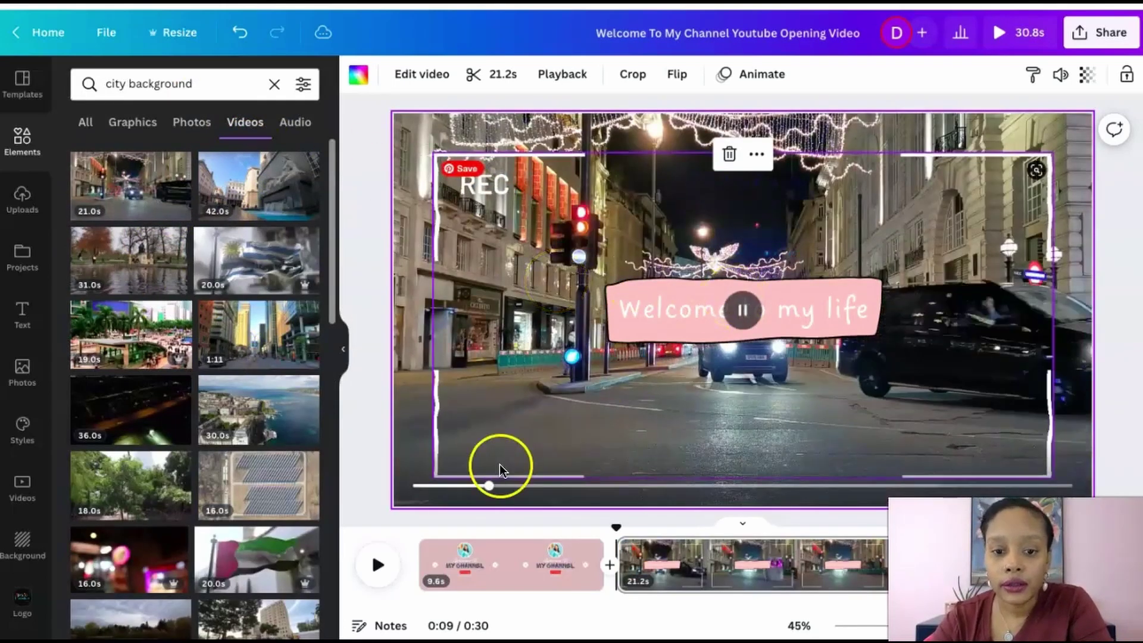
pyautogui.click(652, 485)
pyautogui.click(649, 562)
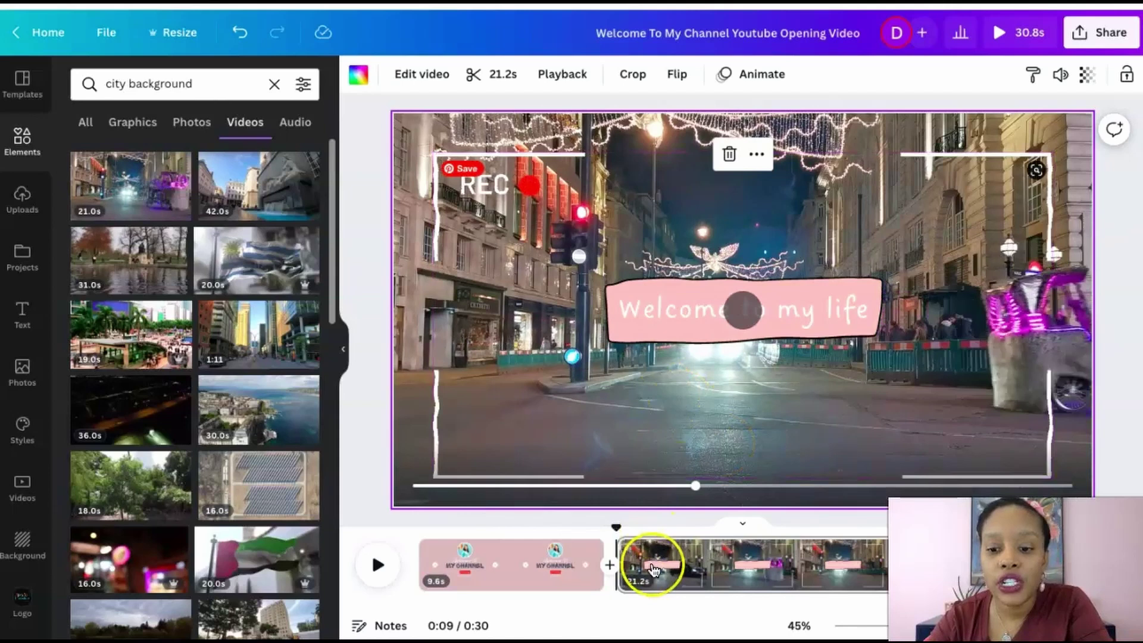
pyautogui.click(629, 563)
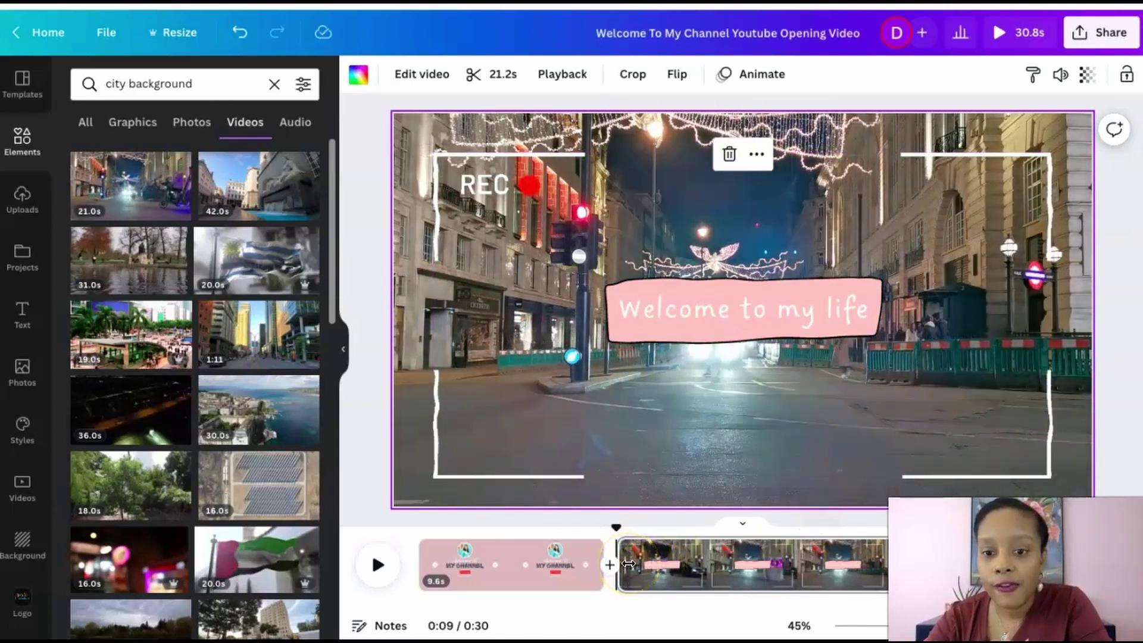
pyautogui.click(521, 564)
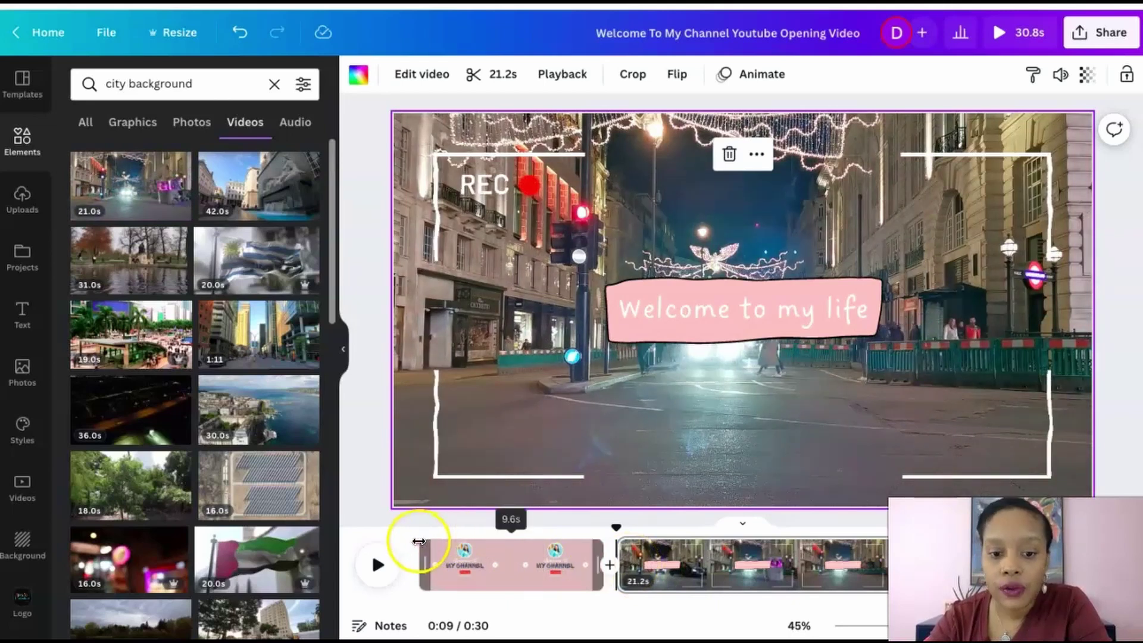
pyautogui.click(384, 565)
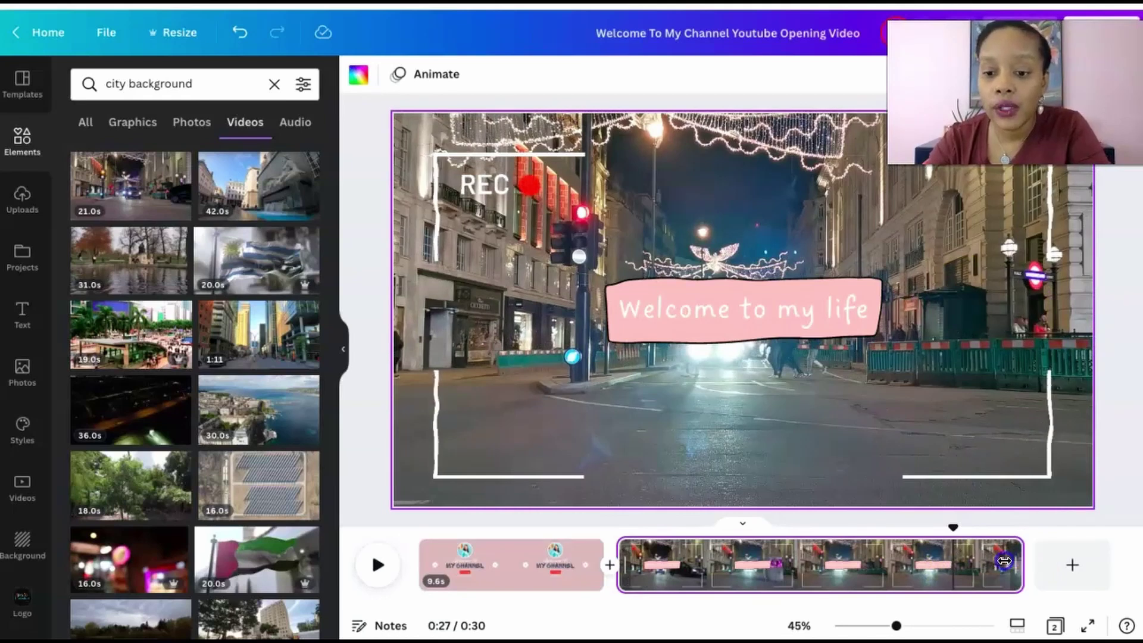
# Trim the city page to about 9.2 seconds and preview the 18-second intro
pyautogui.moveTo(1004, 561); pyautogui.dragTo(794, 571)
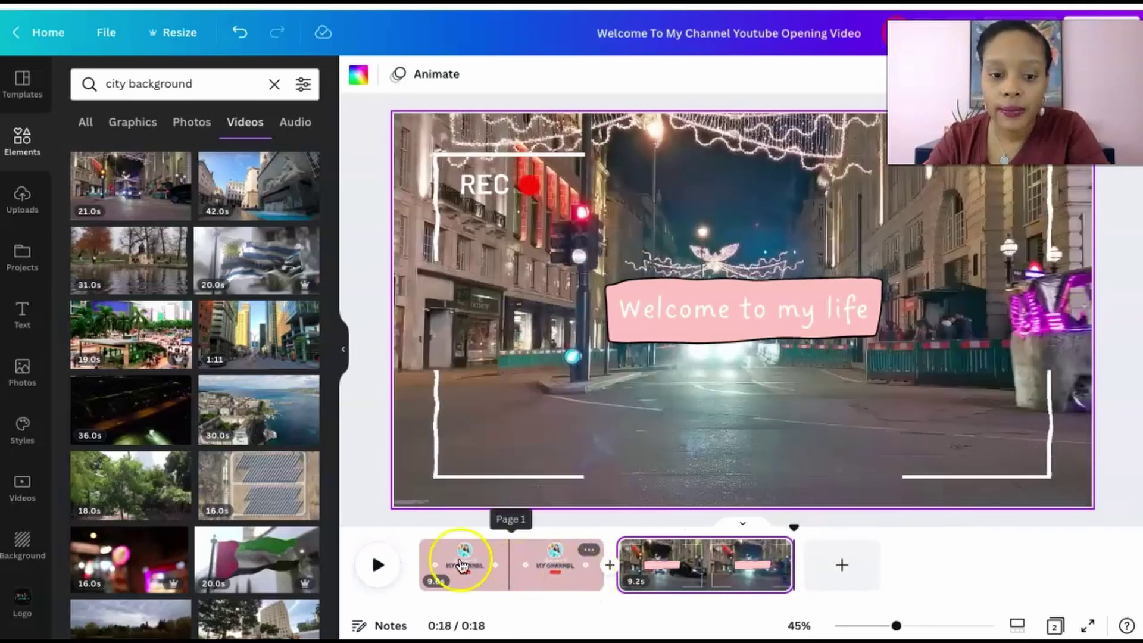
pyautogui.click(372, 565)
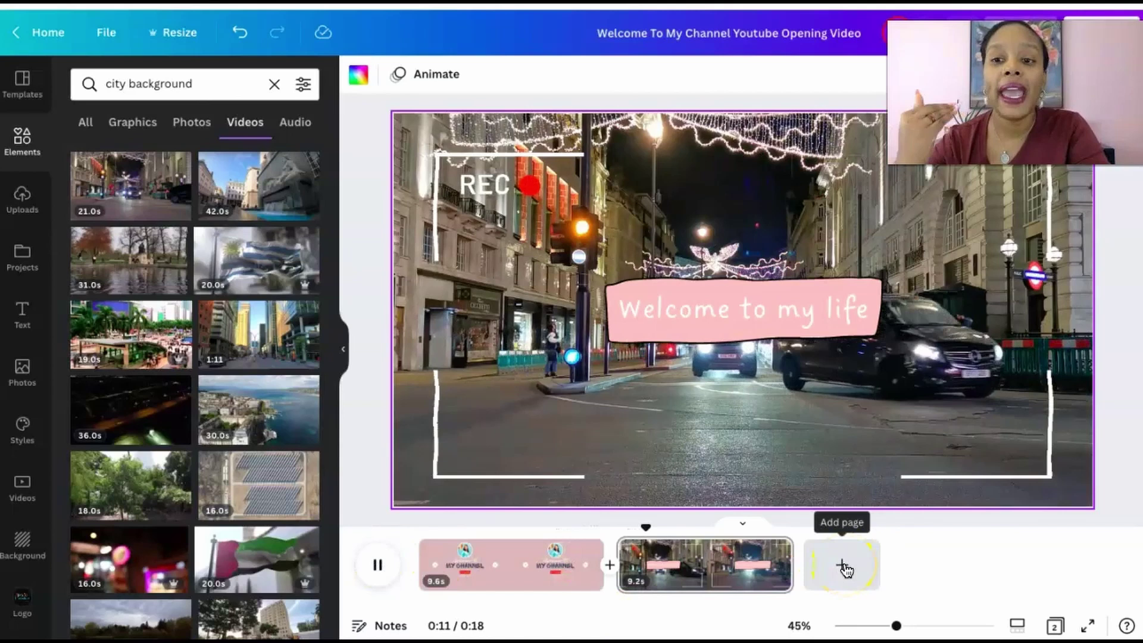
pyautogui.click(378, 565)
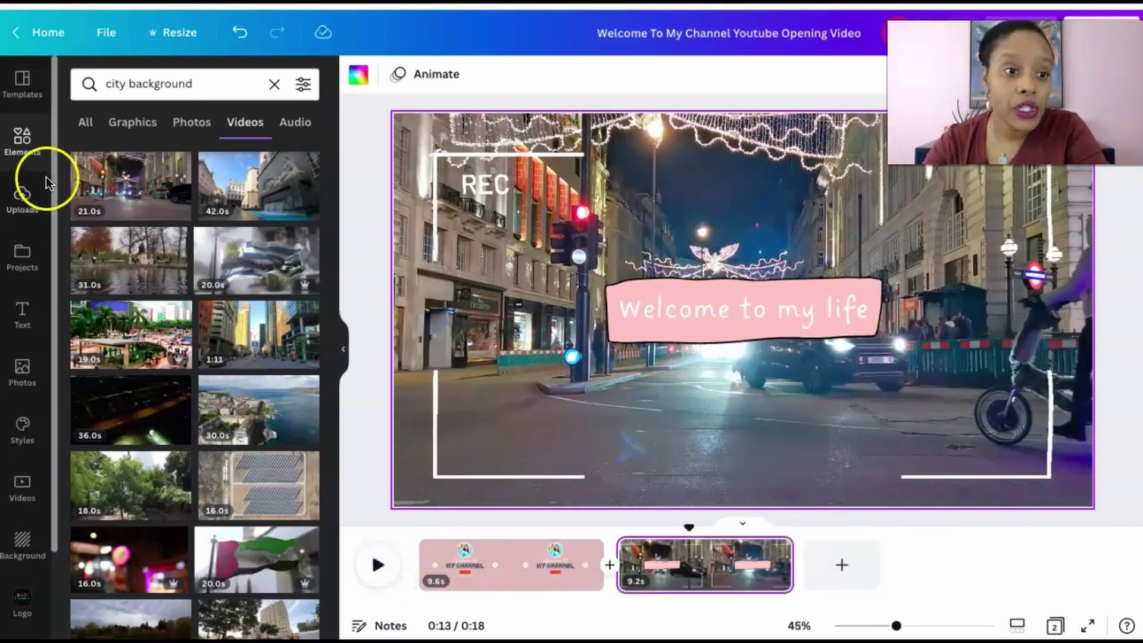
pyautogui.click(22, 101)
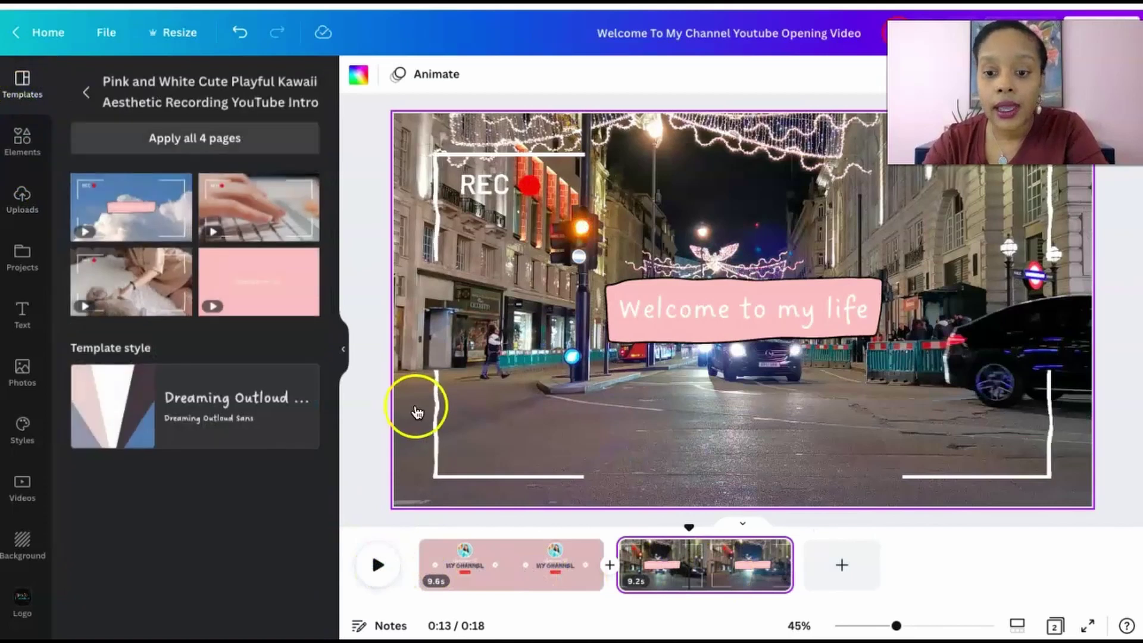
# Add a third page with the 'ARE YOU READY?' 10-second film-reel countdown template
pyautogui.click(839, 562)
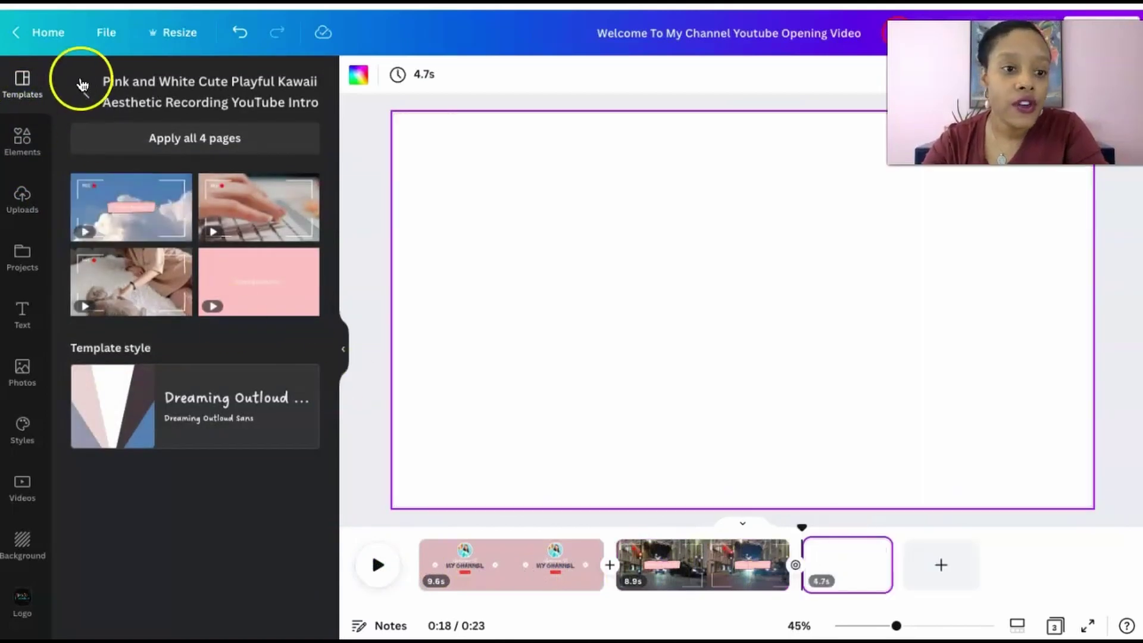
pyautogui.click(88, 87)
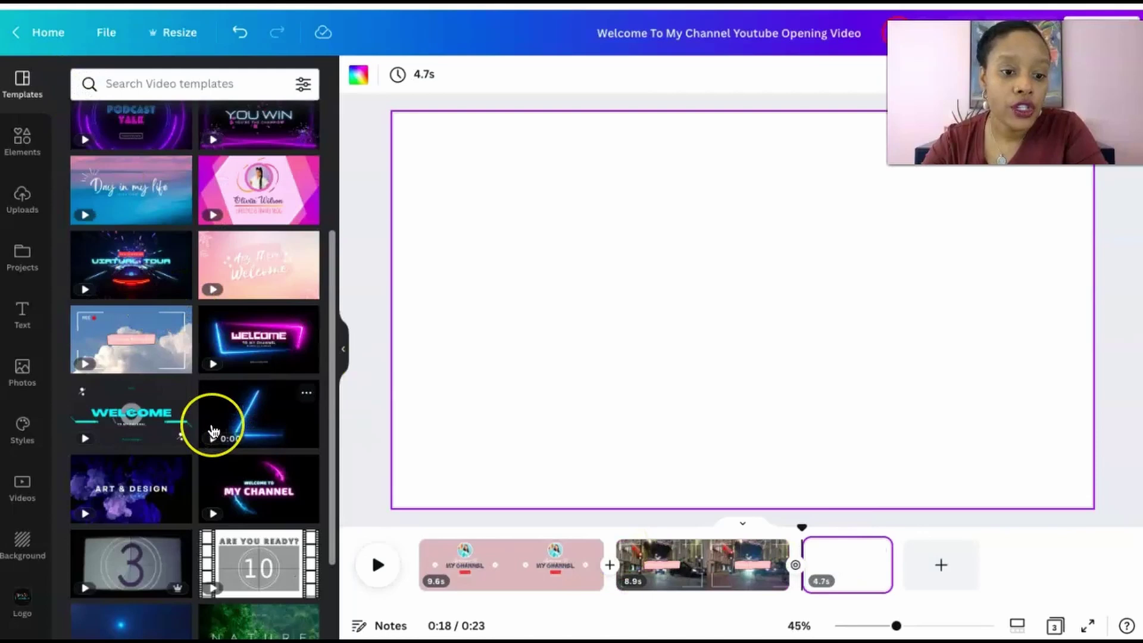
pyautogui.scroll(-2, 213, 431)
pyautogui.scroll(-1, 213, 431)
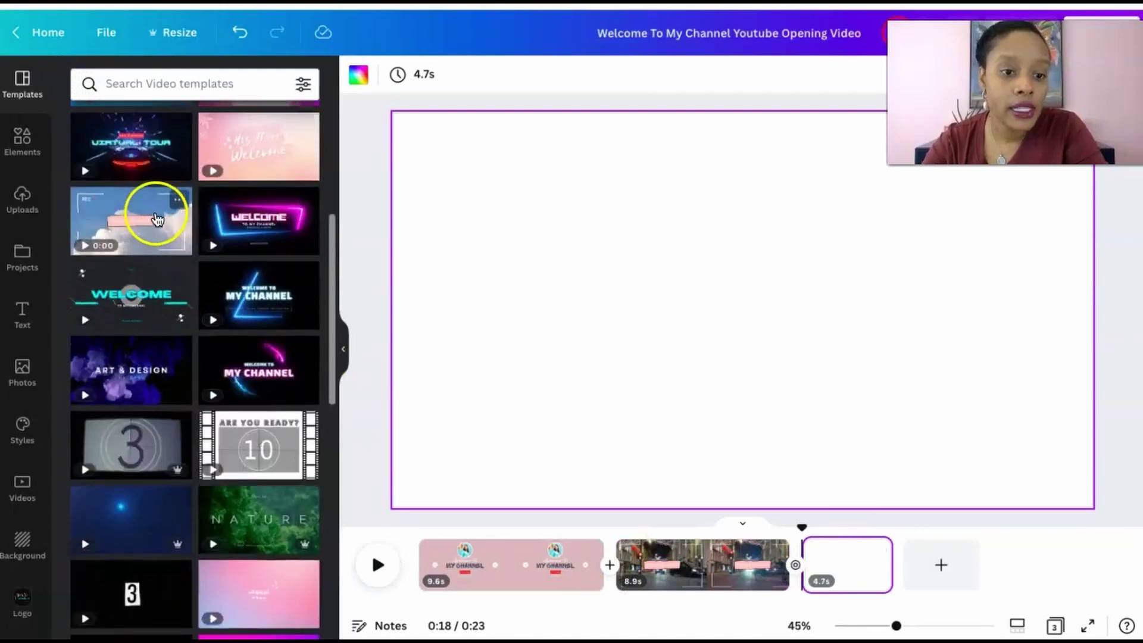
pyautogui.scroll(-5, 230, 398)
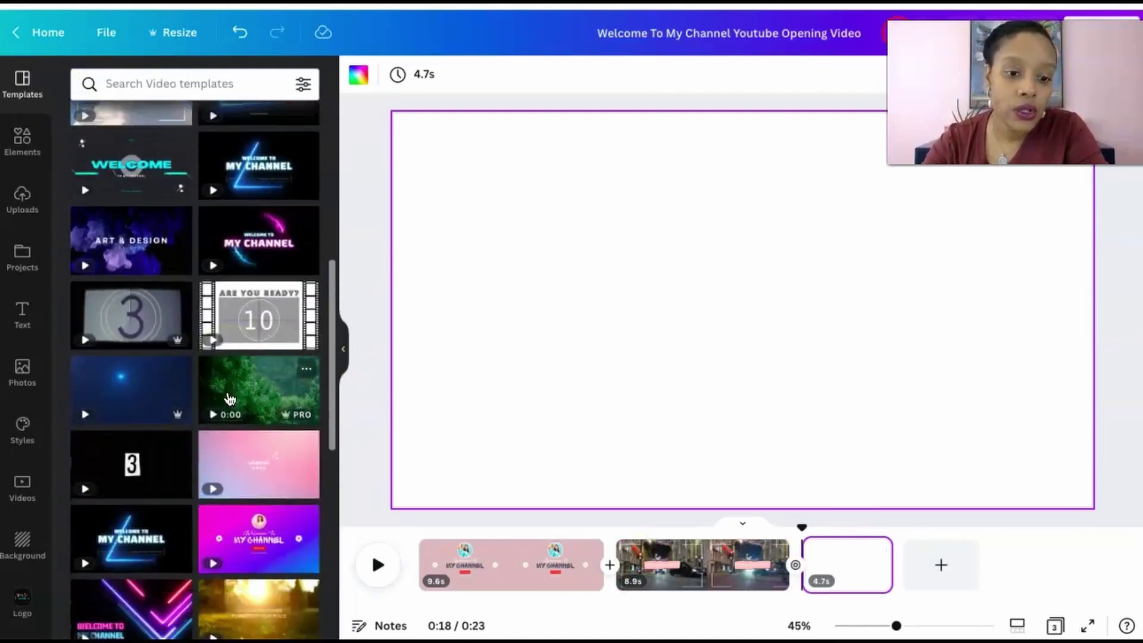
pyautogui.scroll(1, 230, 398)
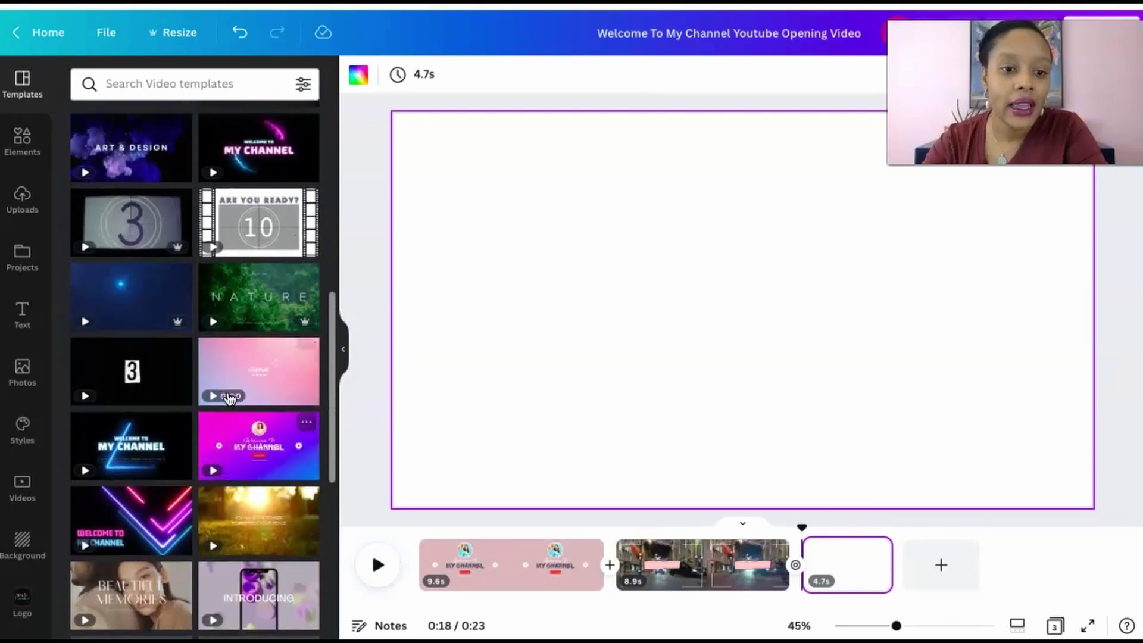
pyautogui.click(262, 246)
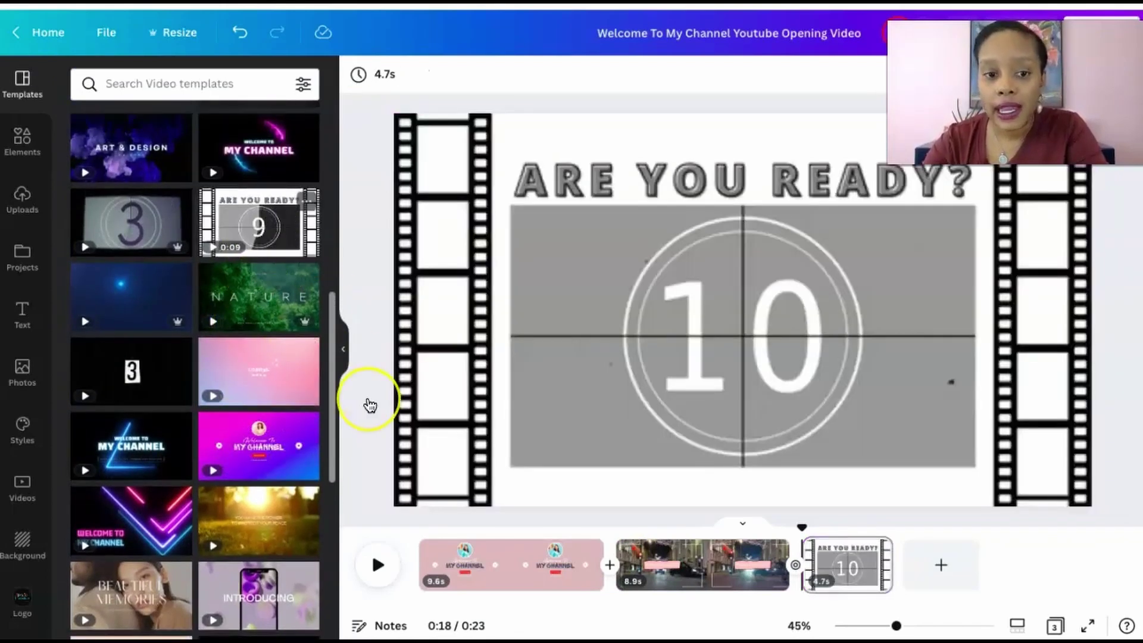
# Preview the countdown page's animation, then stop playback back at 0:00
pyautogui.click(370, 405)
pyautogui.click(579, 344)
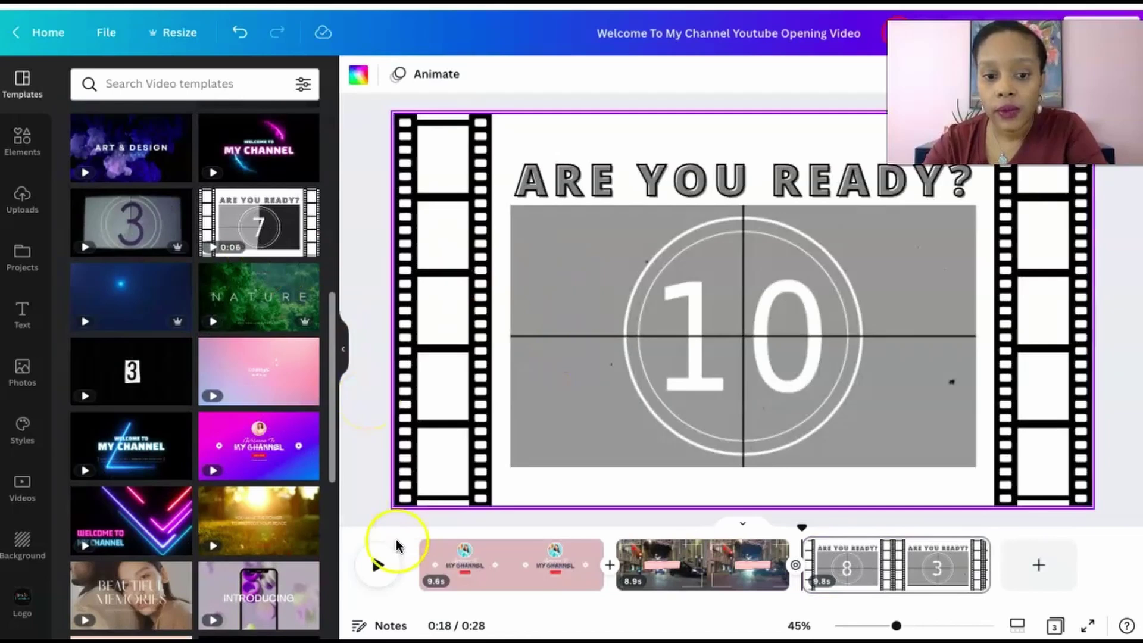
pyautogui.click(387, 556)
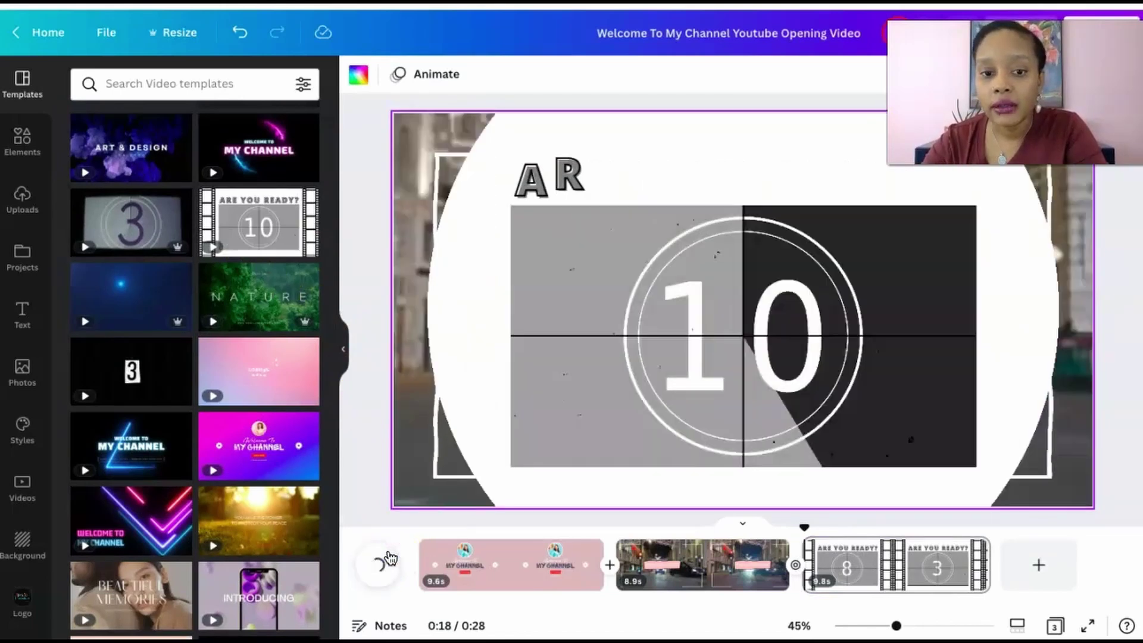
pyautogui.click(866, 173)
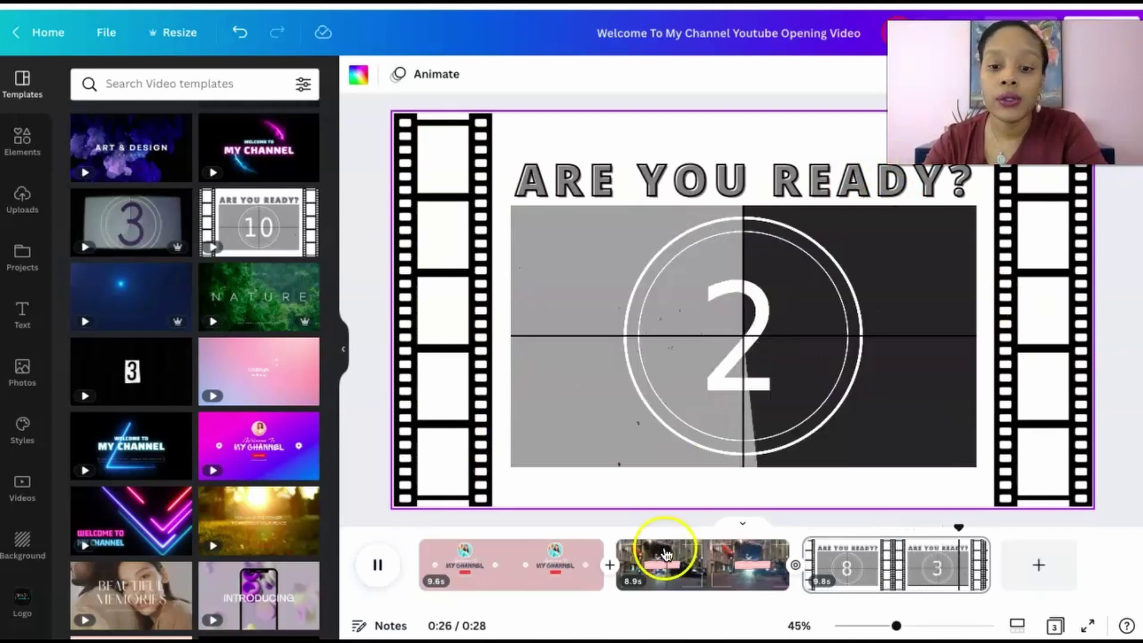
pyautogui.click(378, 568)
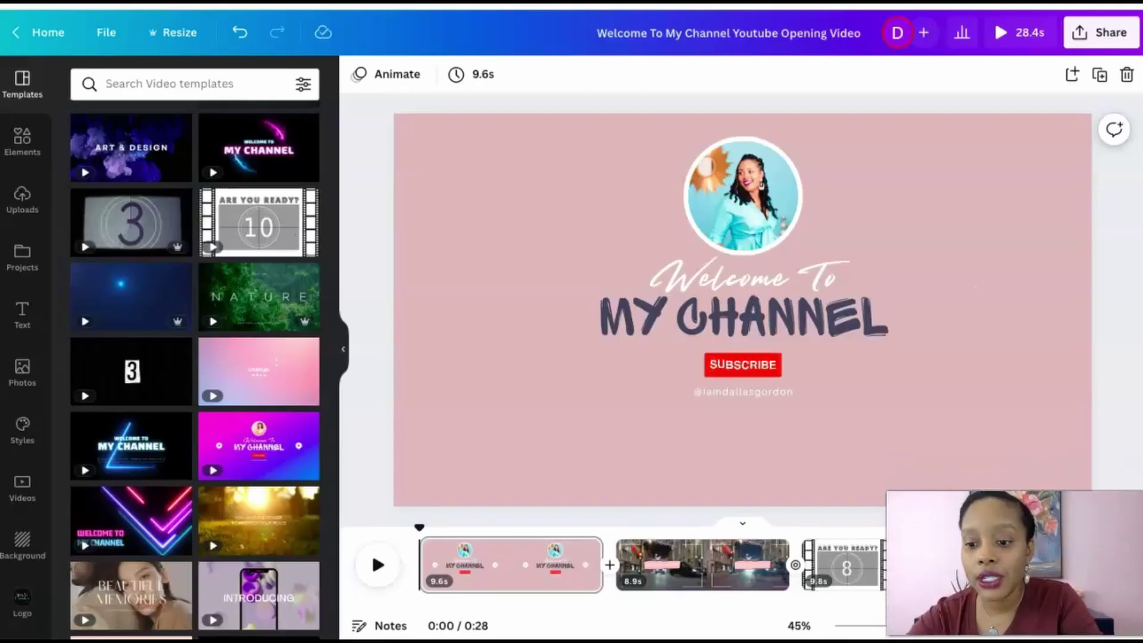
pyautogui.click(1108, 35)
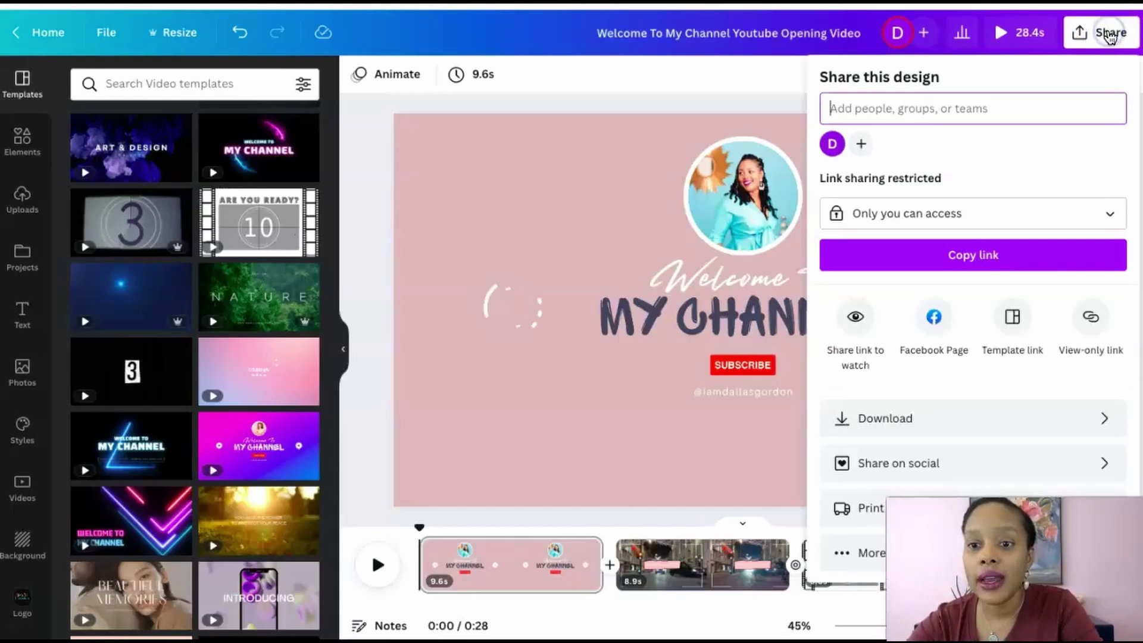
pyautogui.click(938, 229)
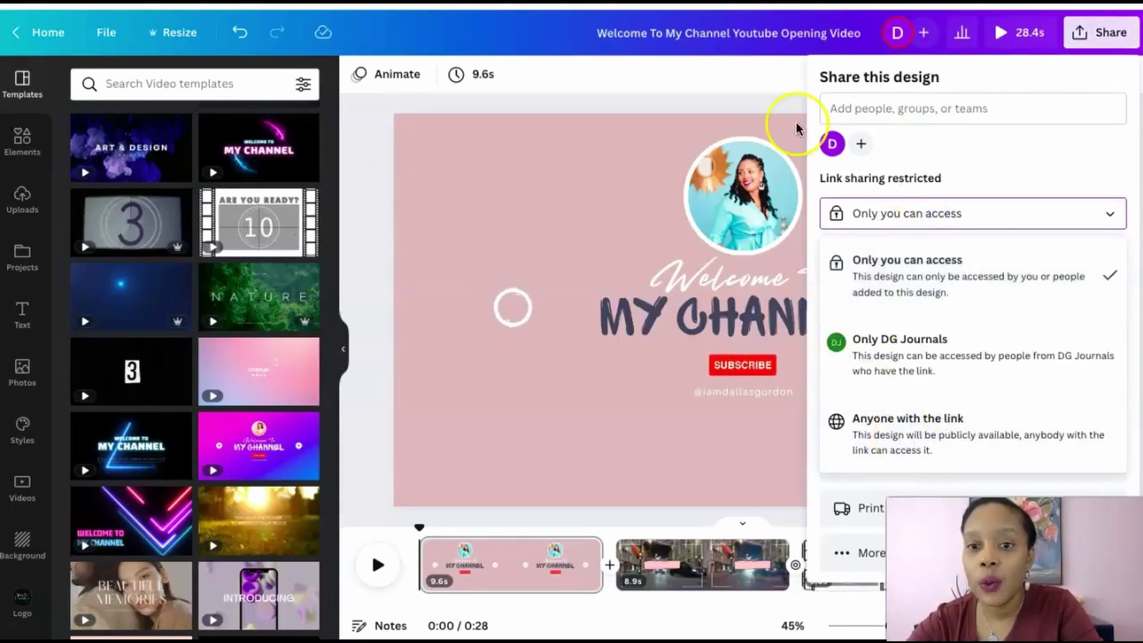
pyautogui.click(1098, 33)
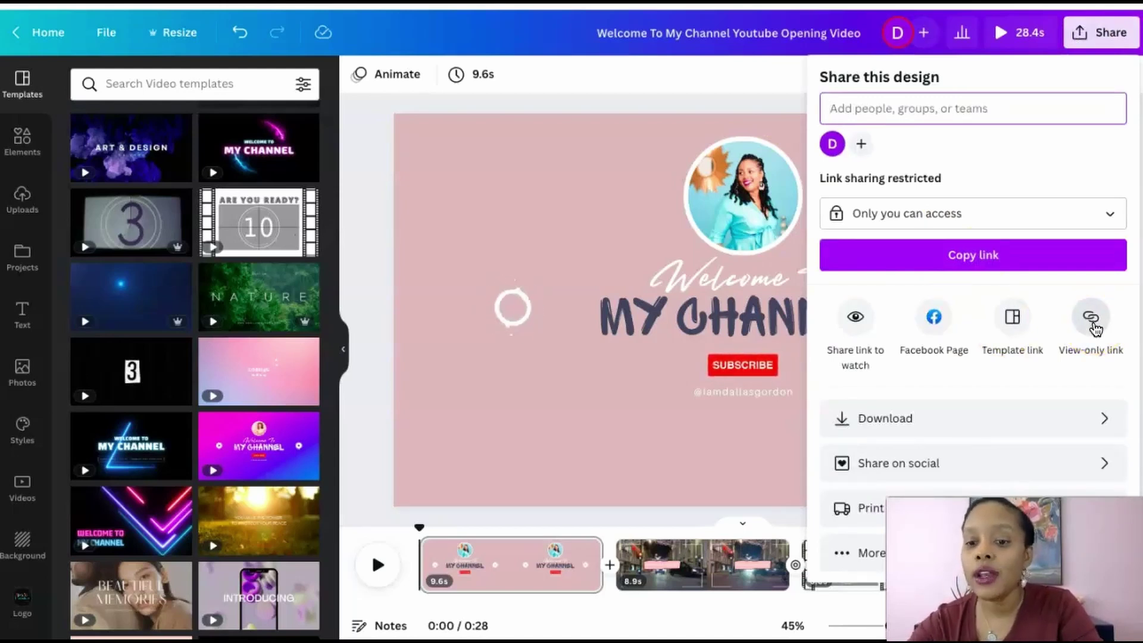
pyautogui.click(994, 420)
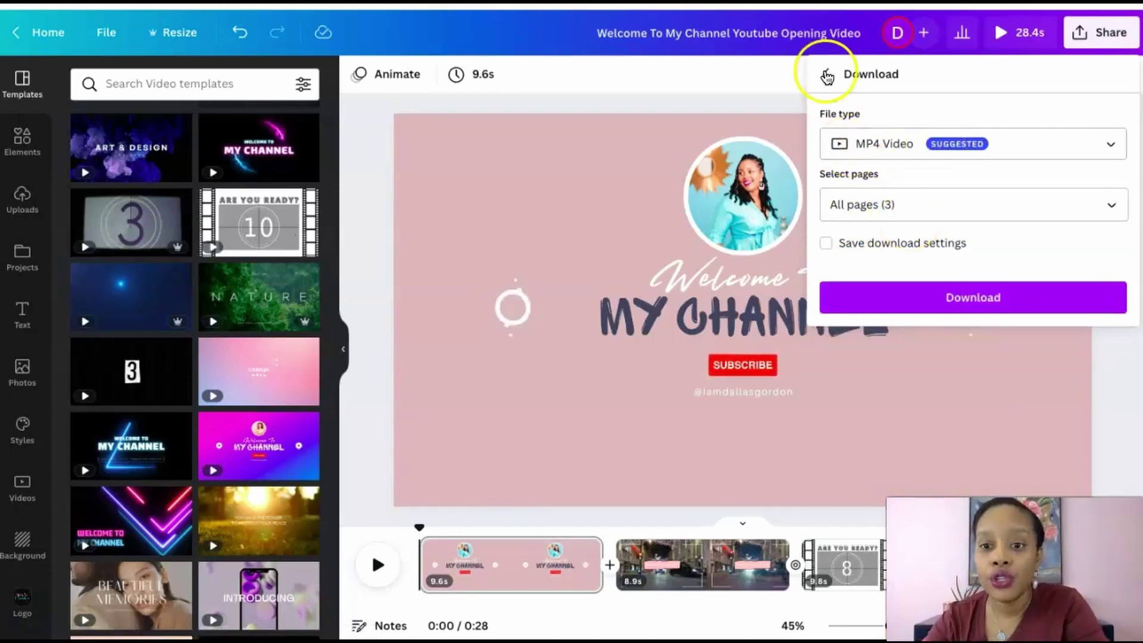
pyautogui.click(781, 73)
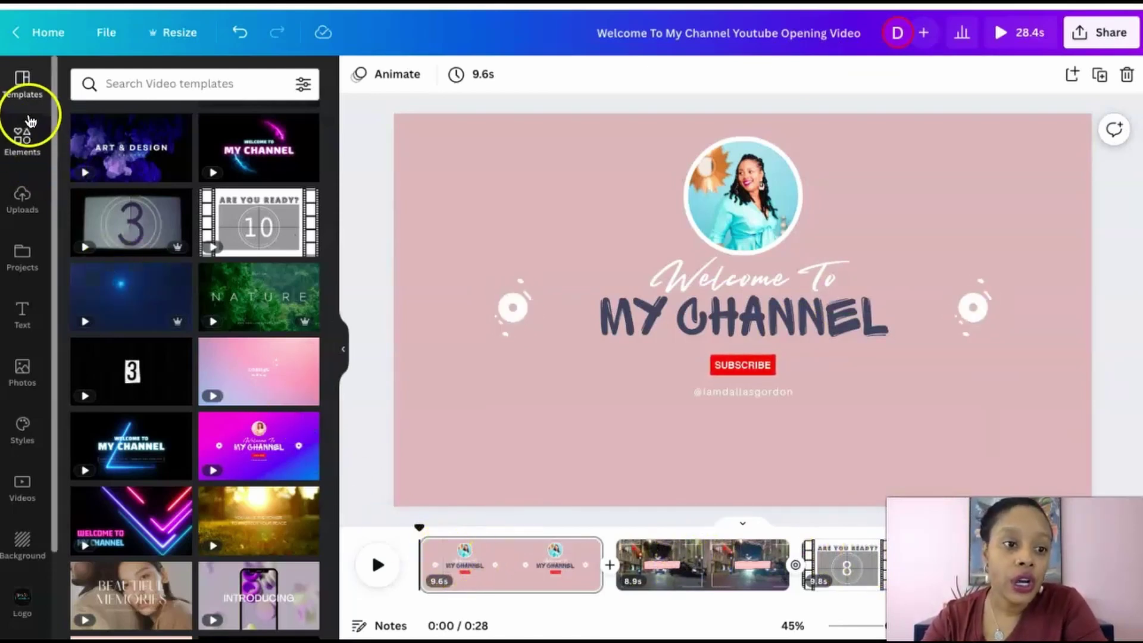
# Search the Elements library for 'intro music' and show only Audio results
pyautogui.click(24, 143)
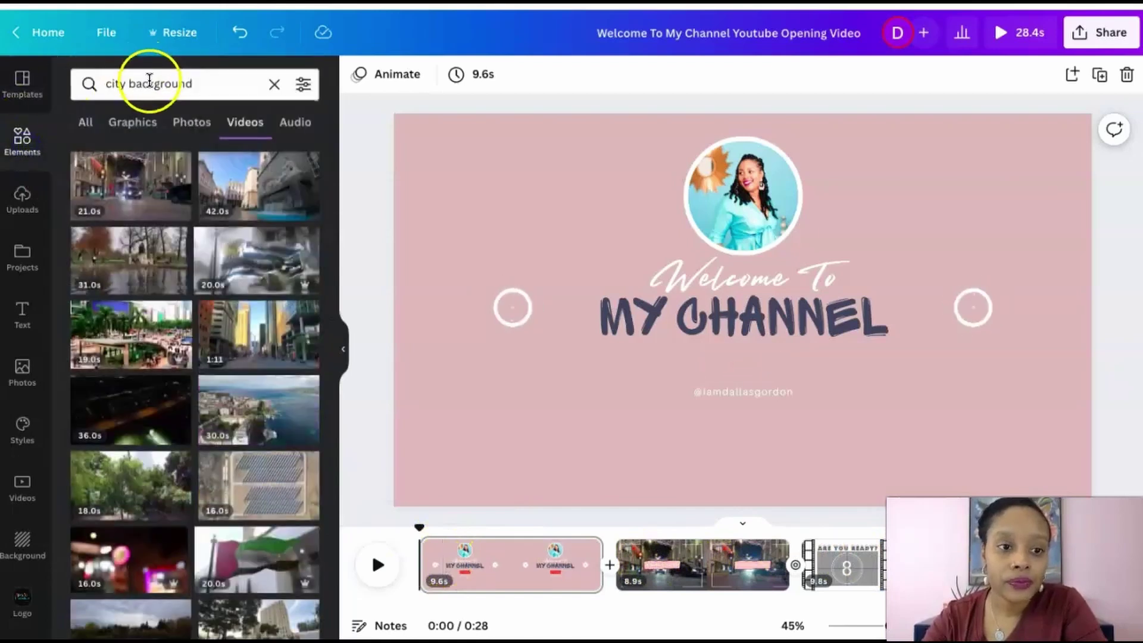
pyautogui.click(150, 82)
pyautogui.tripleClick(149, 82)
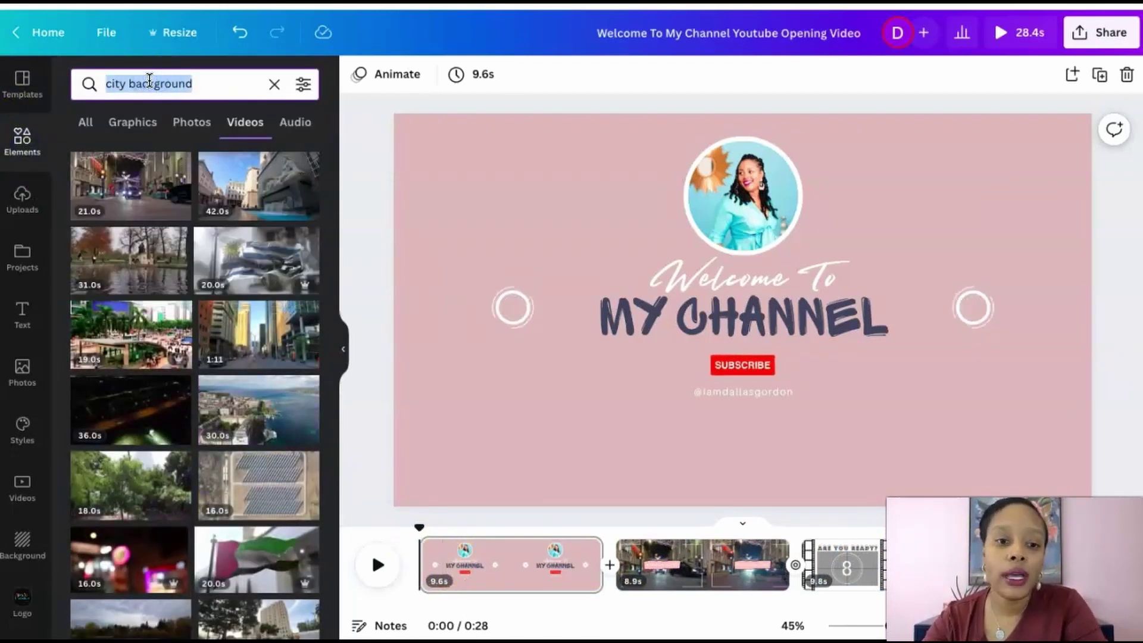
pyautogui.write('intro music')
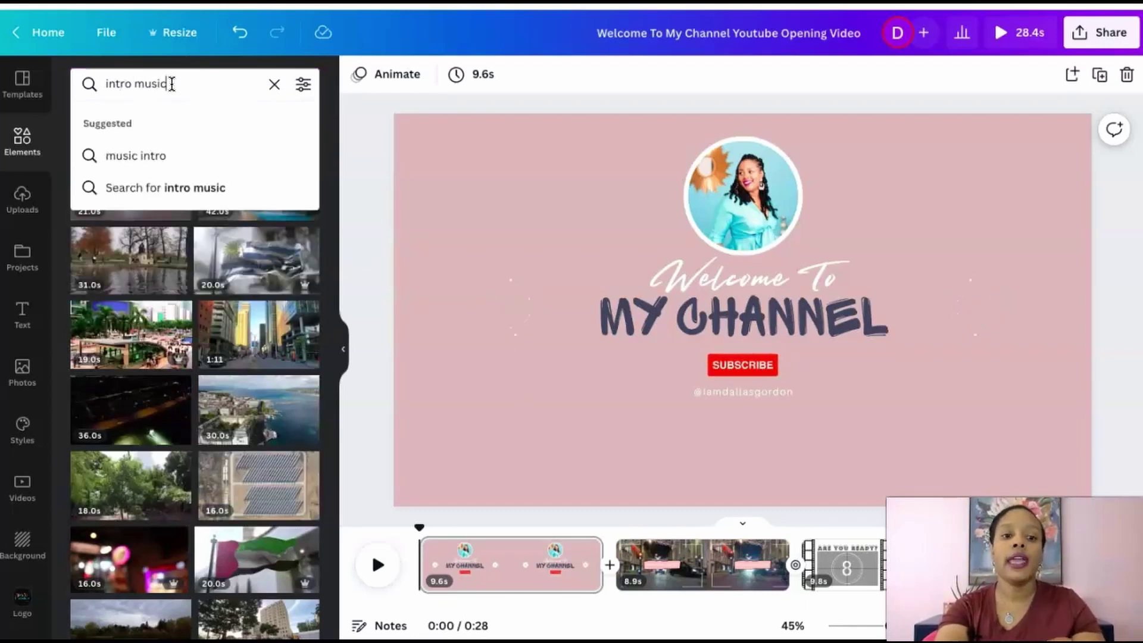
pyautogui.press('Return')
pyautogui.click(296, 131)
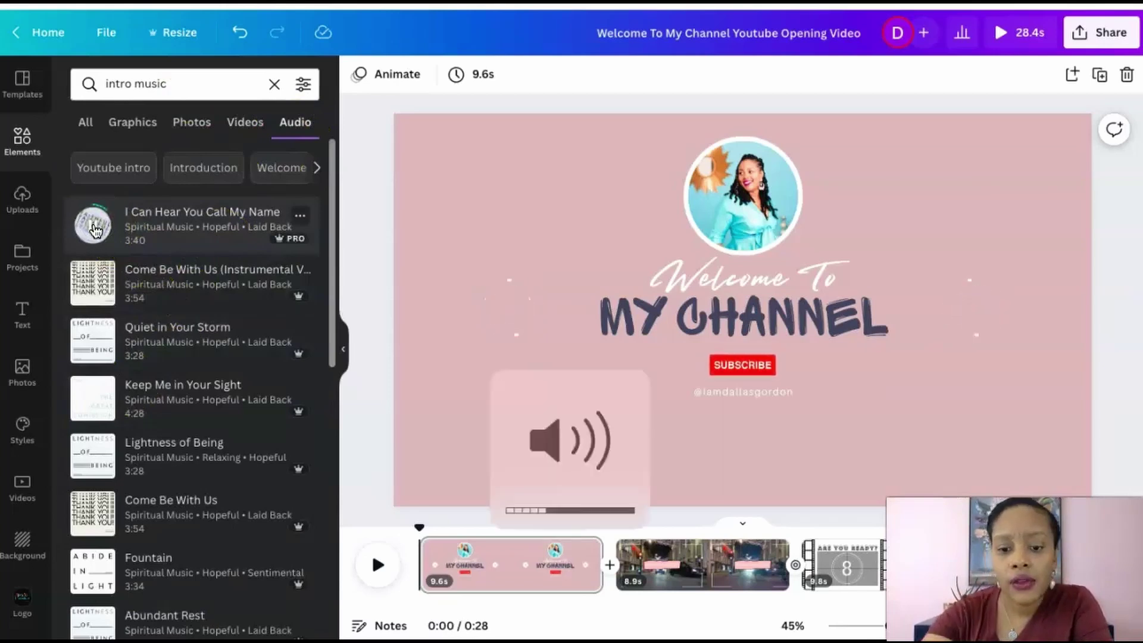
# Preview the music tracks and add Come Be With Us (Instrumental) under the video
pyautogui.click(97, 287)
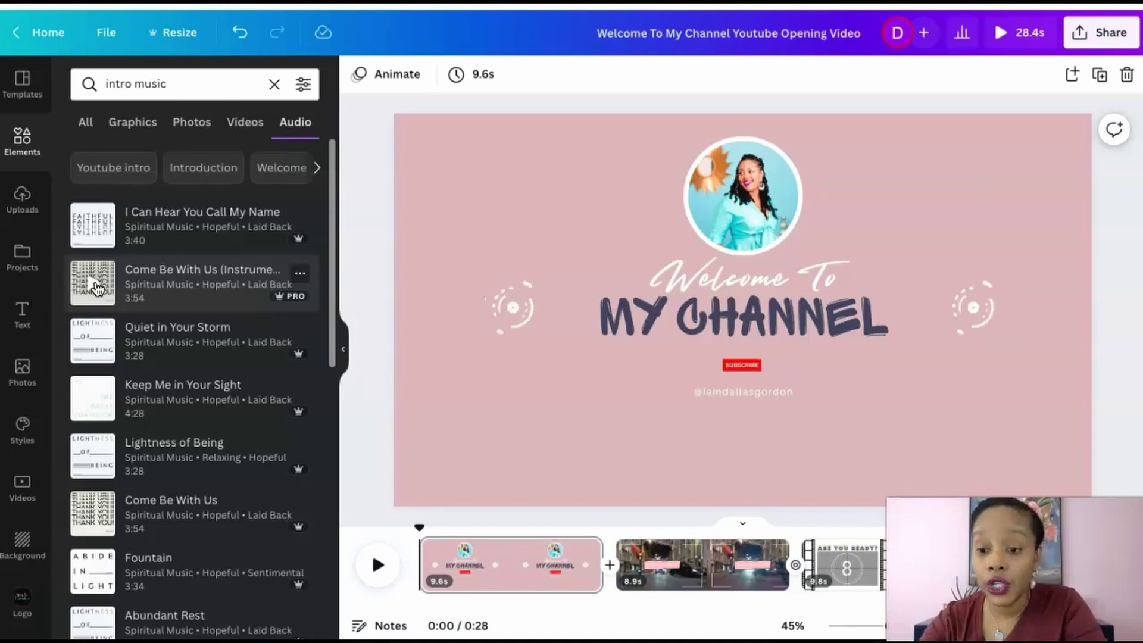
pyautogui.click(96, 288)
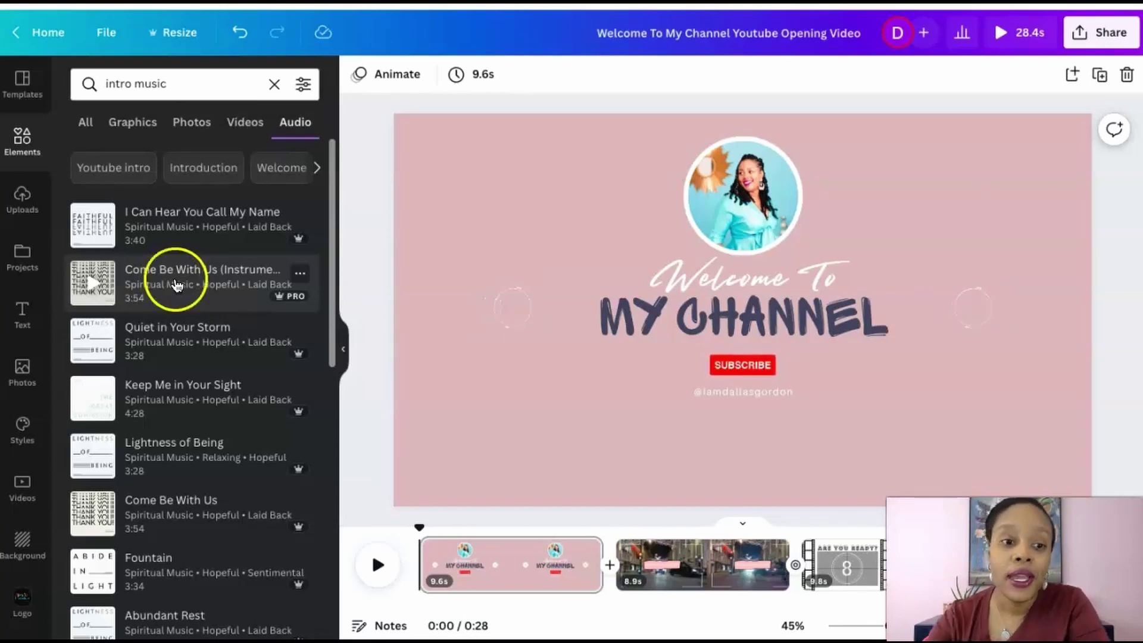
pyautogui.click(187, 286)
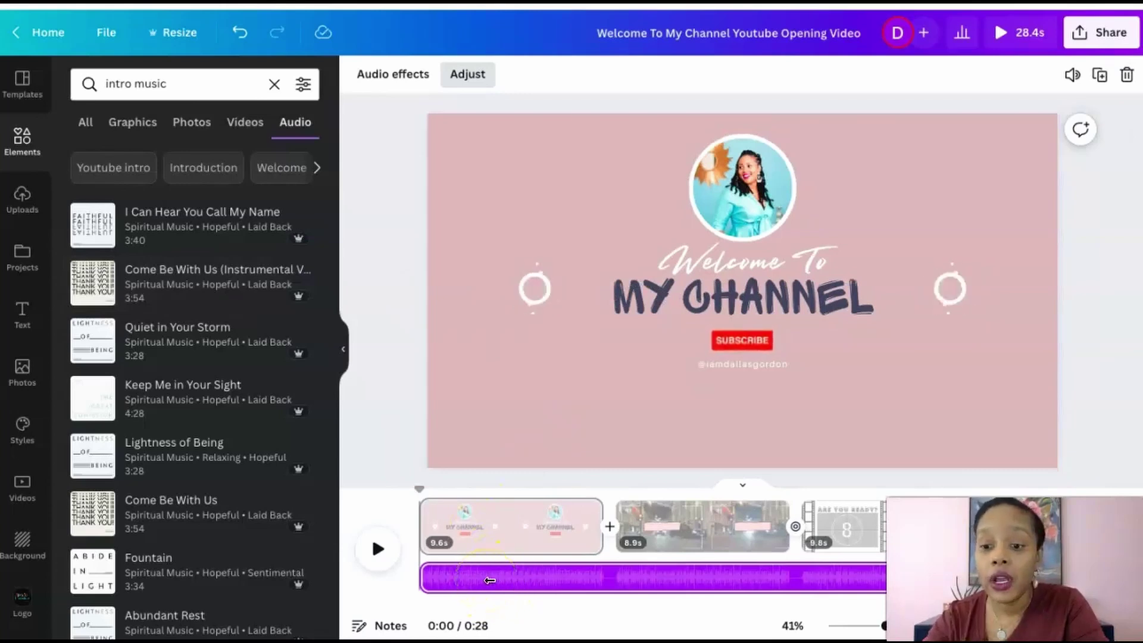
# Trim the Come Be With Us track's end back to 9.6 s, matching page 1
pyautogui.click(560, 581)
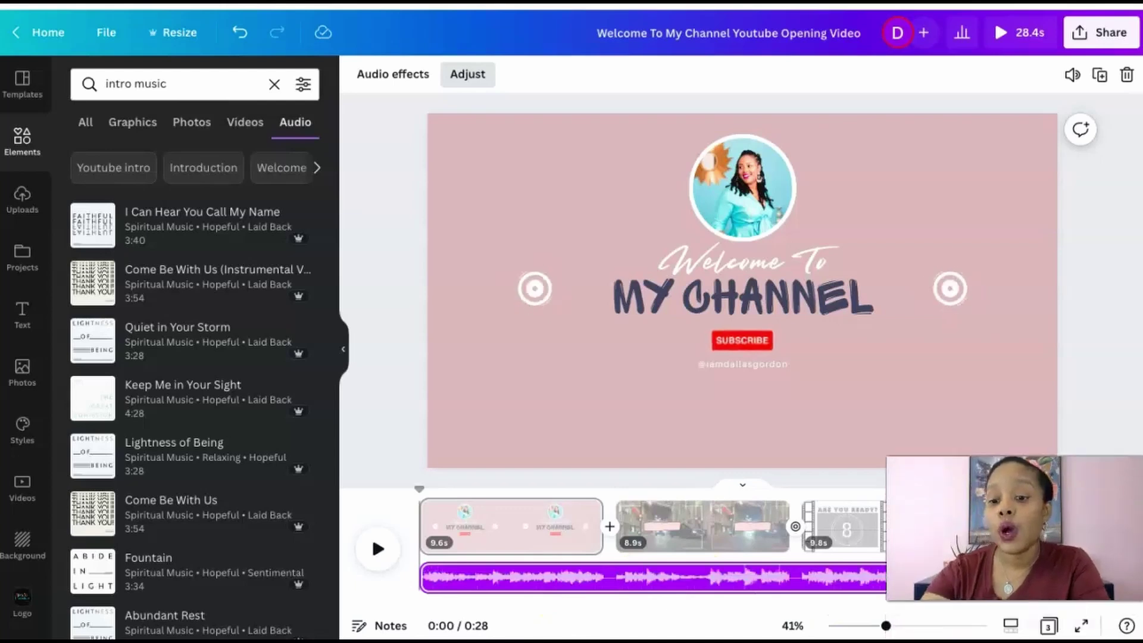
pyautogui.click(1008, 467)
pyautogui.click(988, 578)
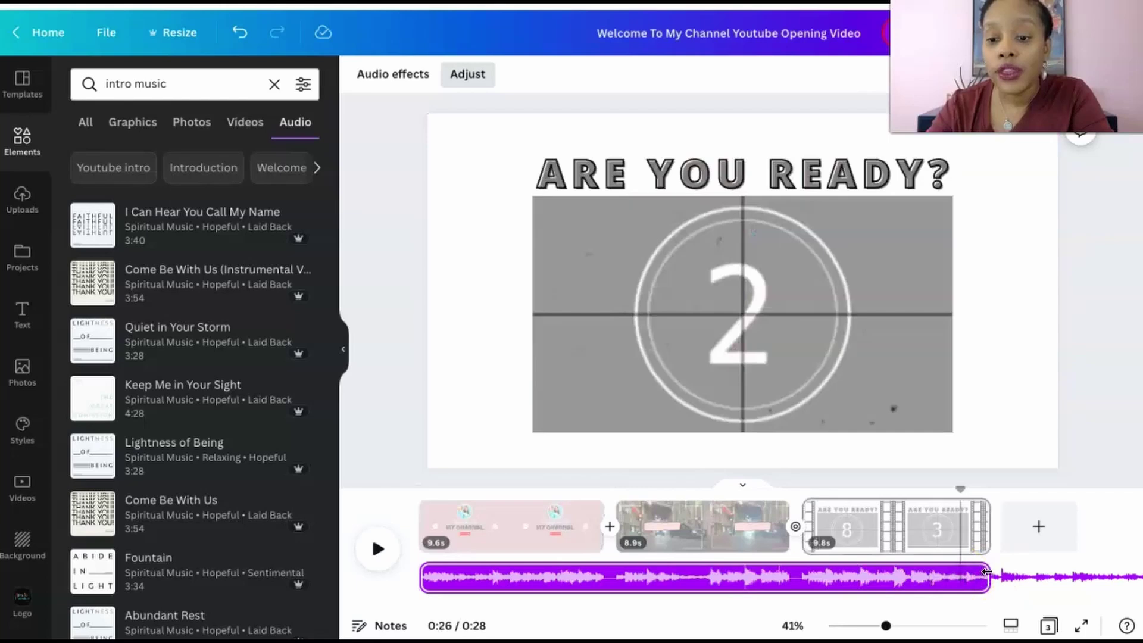
pyautogui.moveTo(990, 574); pyautogui.dragTo(989, 578)
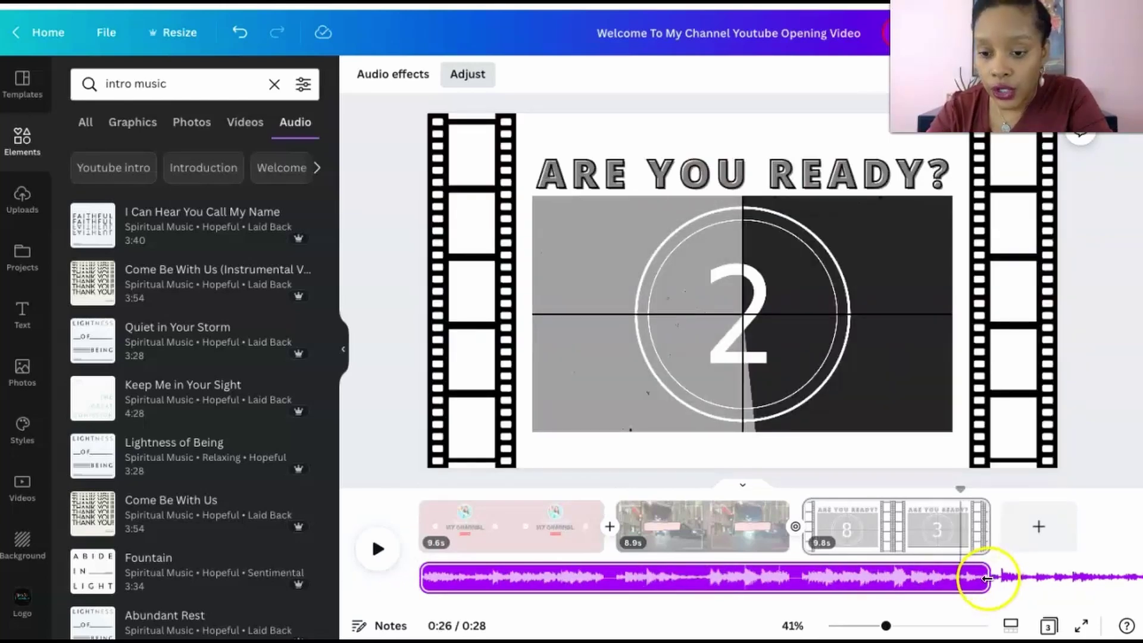
pyautogui.click(1036, 580)
pyautogui.hscroll(5, 1023, 577)
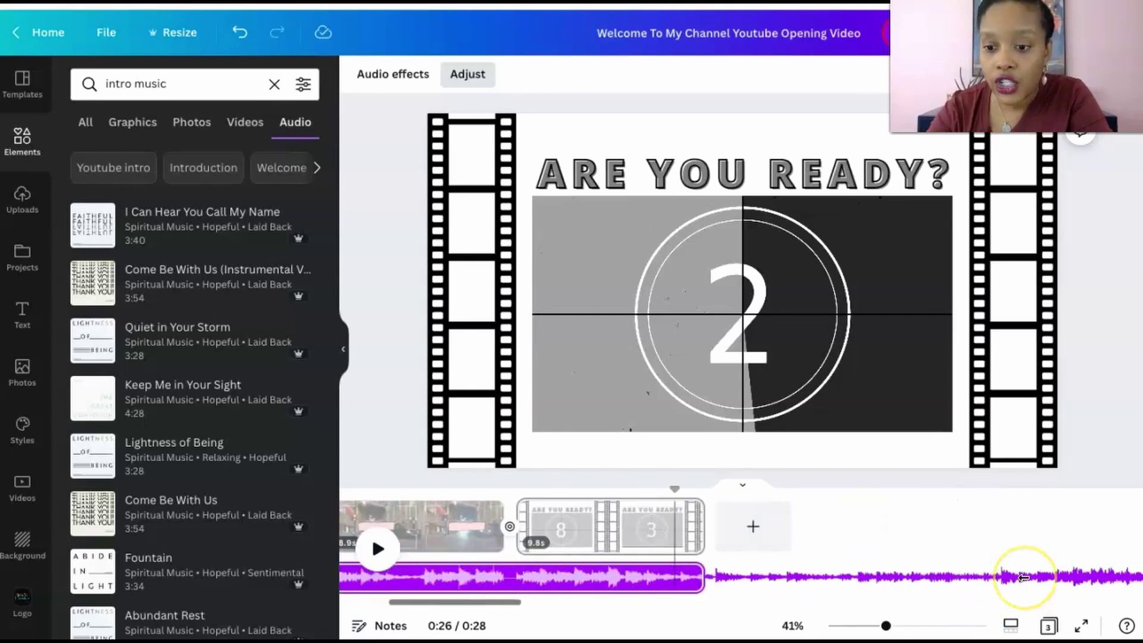
pyautogui.hscroll(-5, 1023, 577)
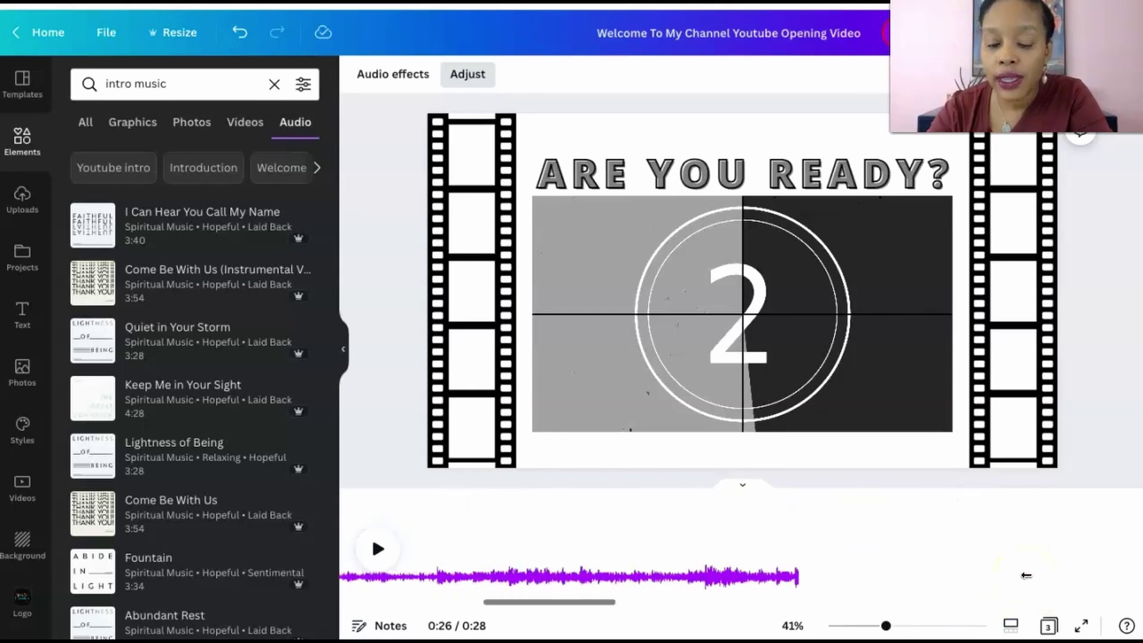
pyautogui.click(830, 579)
pyautogui.moveTo(830, 579); pyautogui.dragTo(600, 564)
# Play the intro from 0:00 to check the trimmed music
pyautogui.click(378, 549)
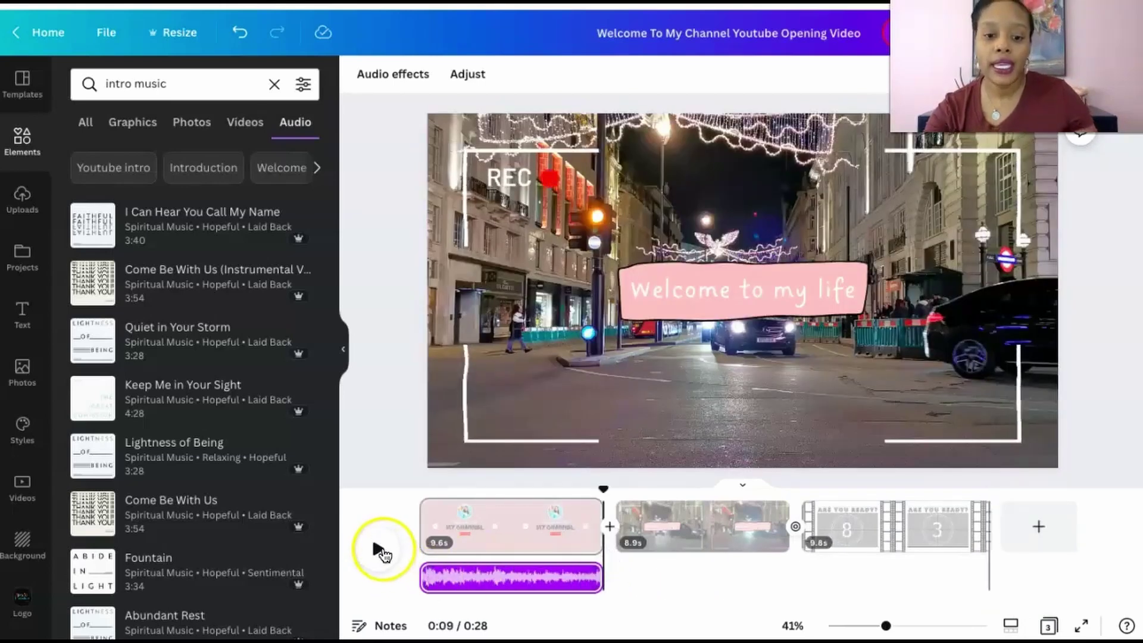
pyautogui.moveTo(605, 488); pyautogui.dragTo(393, 471)
pyautogui.click(378, 548)
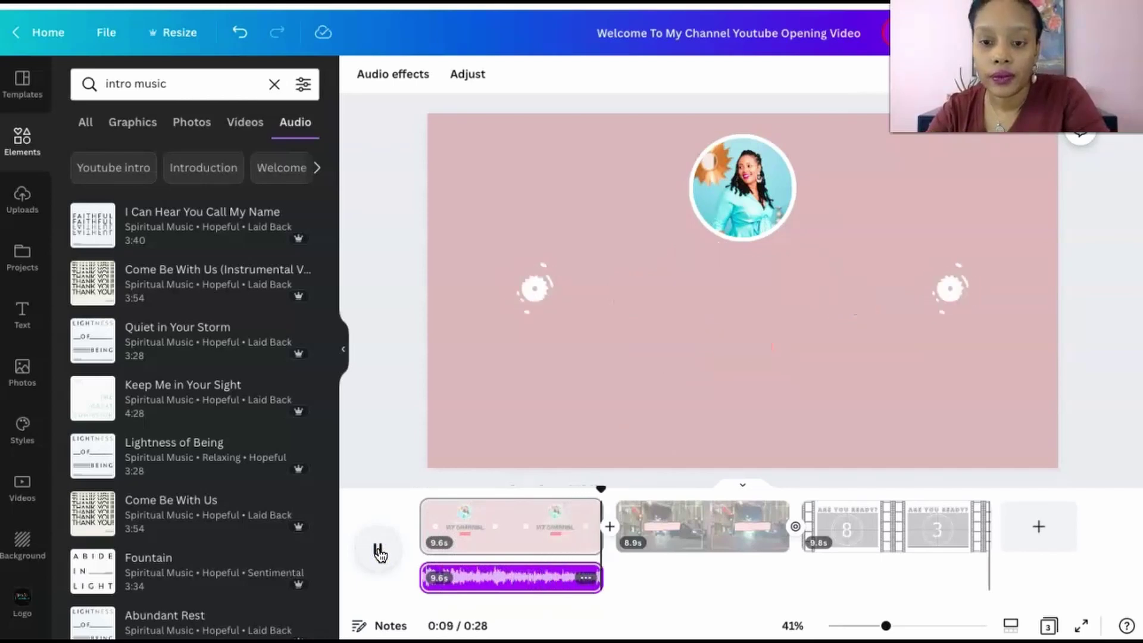
# Pause the preview once it reaches the city 'Welcome to my life' page
pyautogui.click(373, 550)
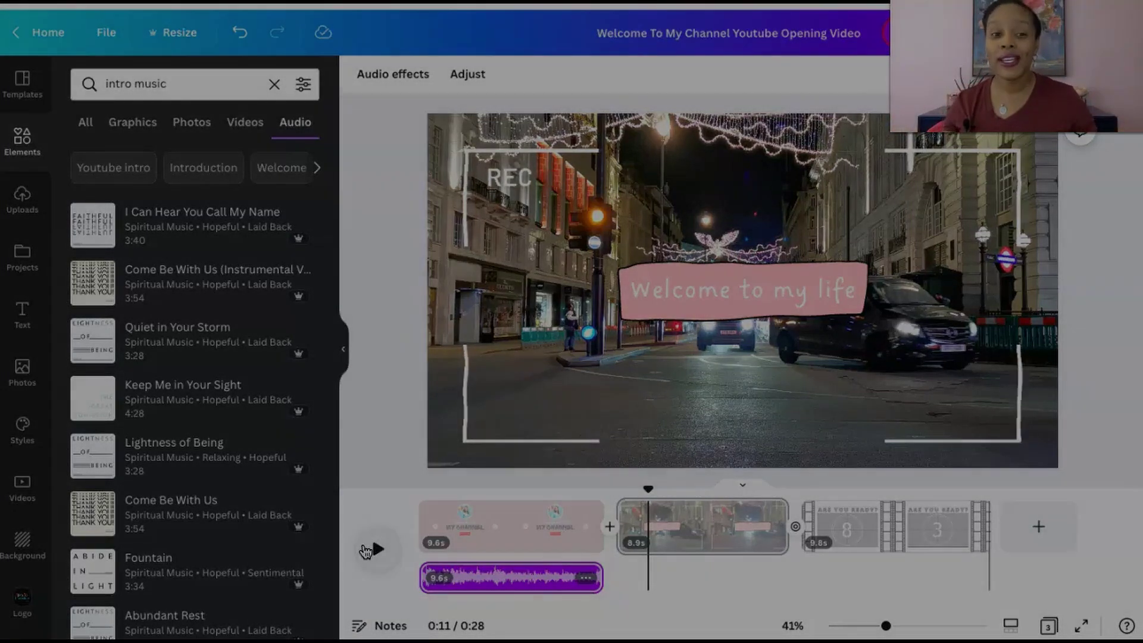
pyautogui.click(355, 528)
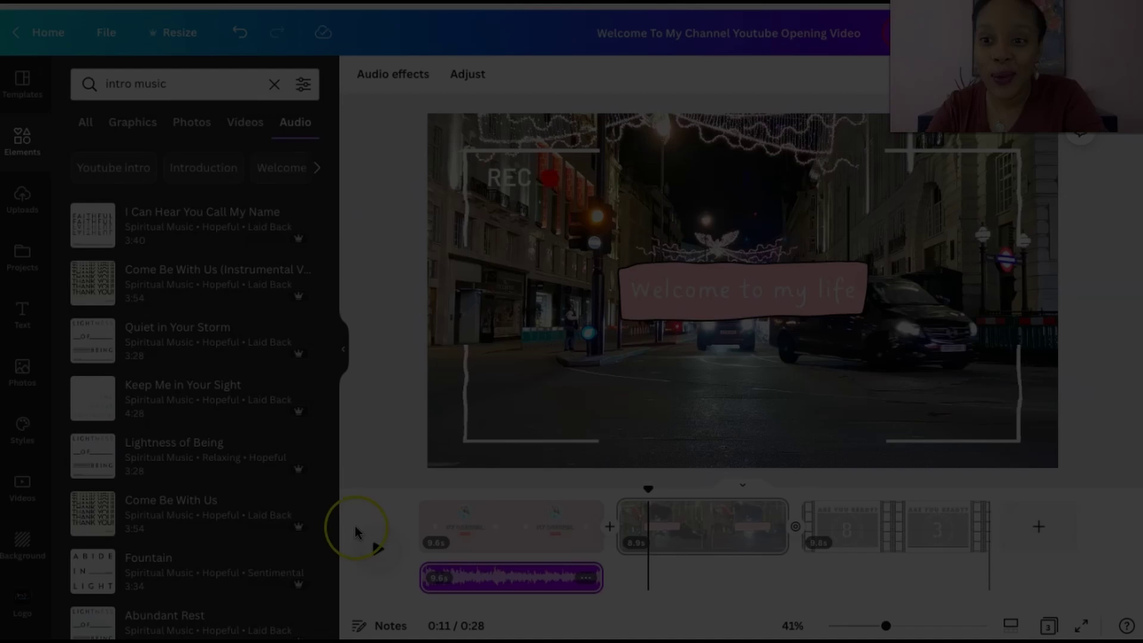